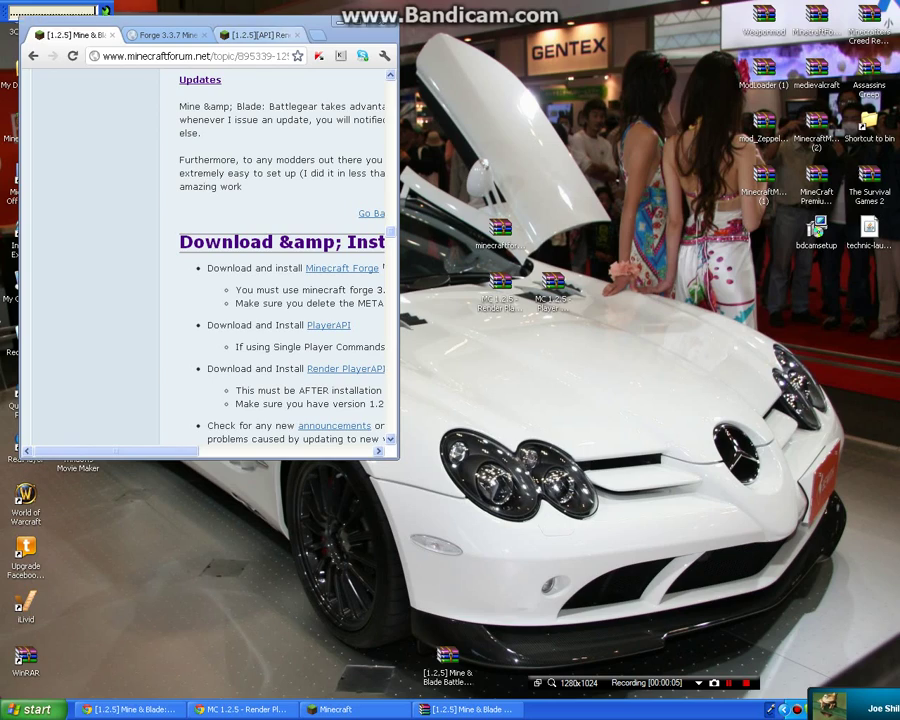
- Maximize the browser and review the Download and Installation Instructions of the Mine & Blade: Battlegear topic
click(357, 22)
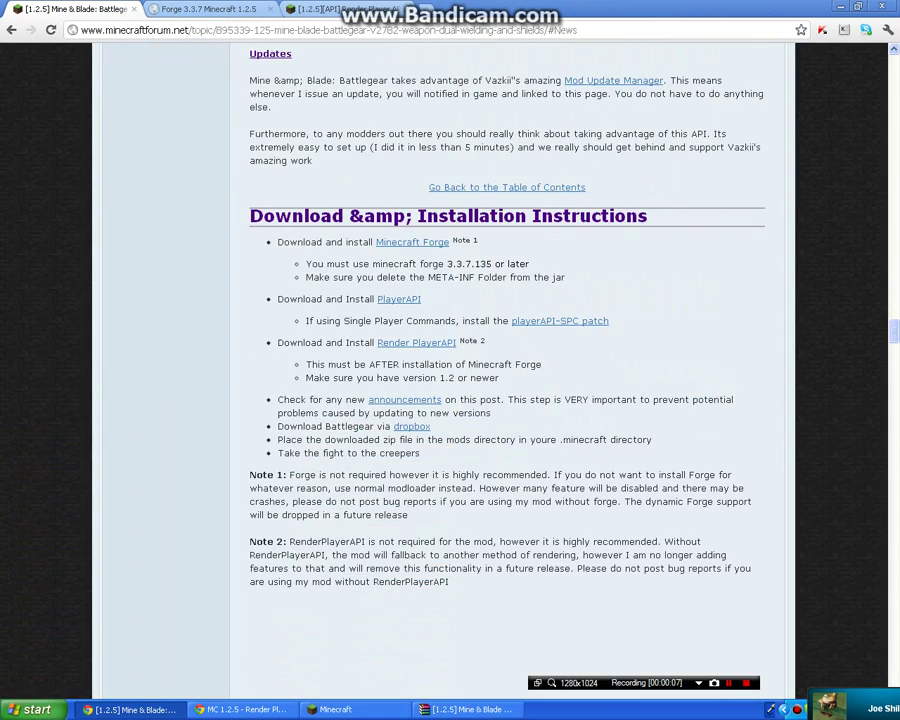
scroll(506, 258, up, 7)
scroll(507, 360, down, 8)
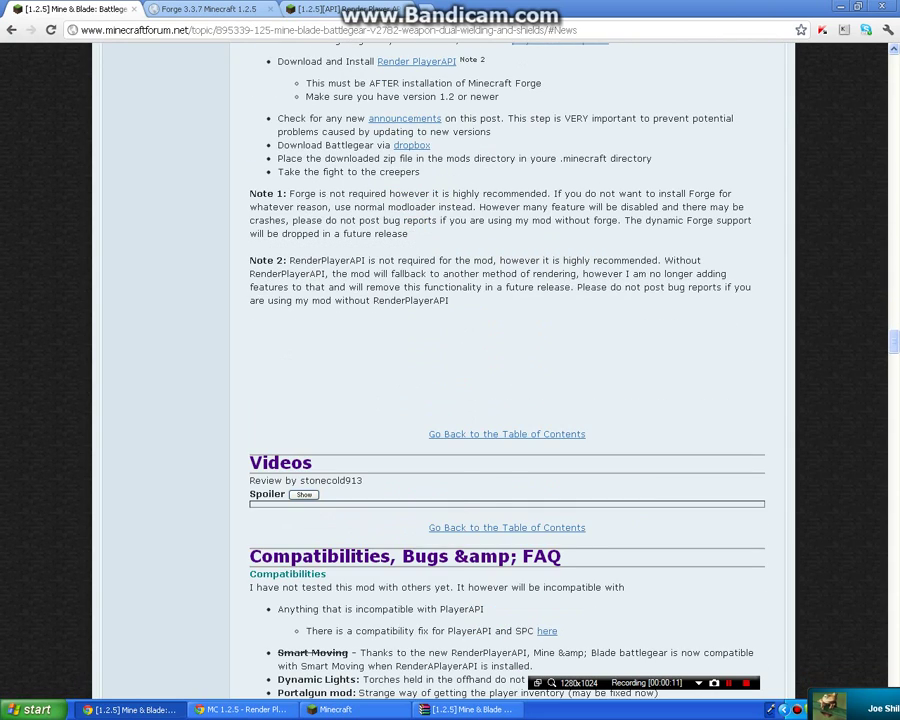
scroll(507, 360, up, 3)
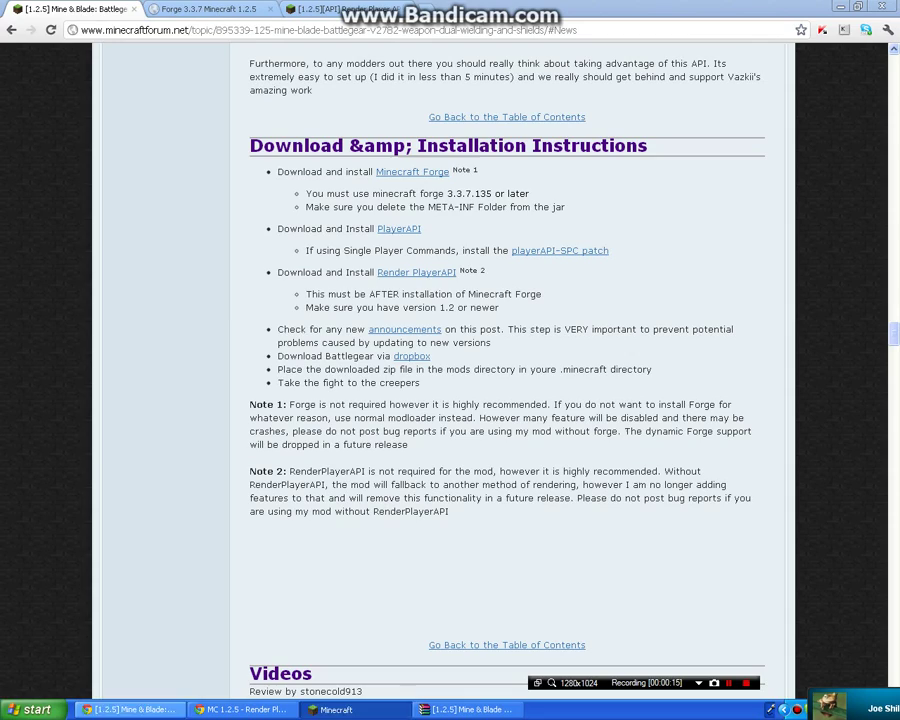
- Switch to Minecraft, quit the running game, and start the Minecraft launcher from the desktop
click(335, 709)
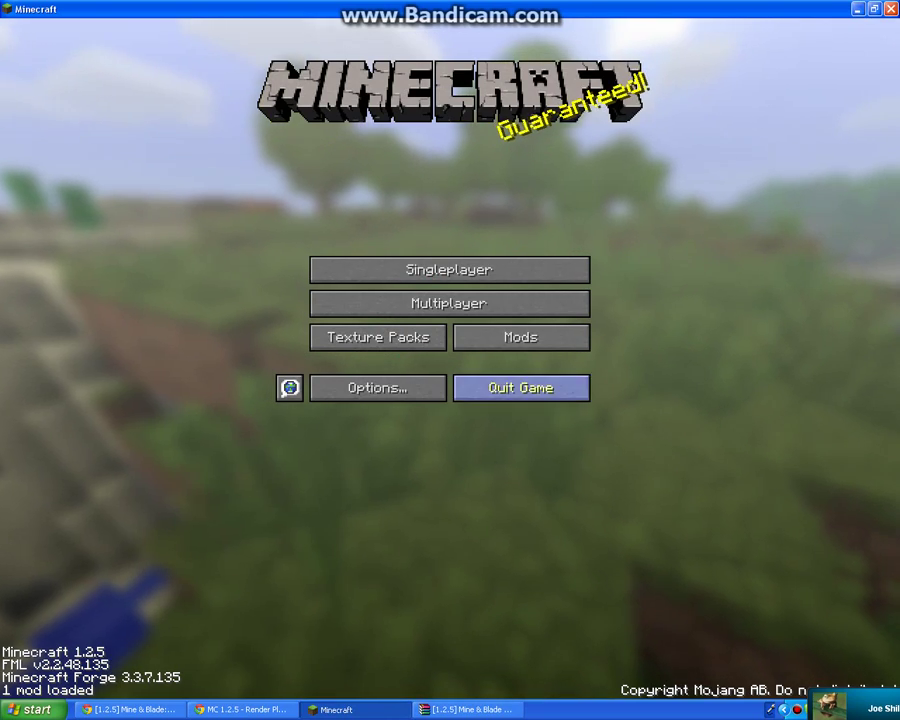
click(520, 388)
click(840, 6)
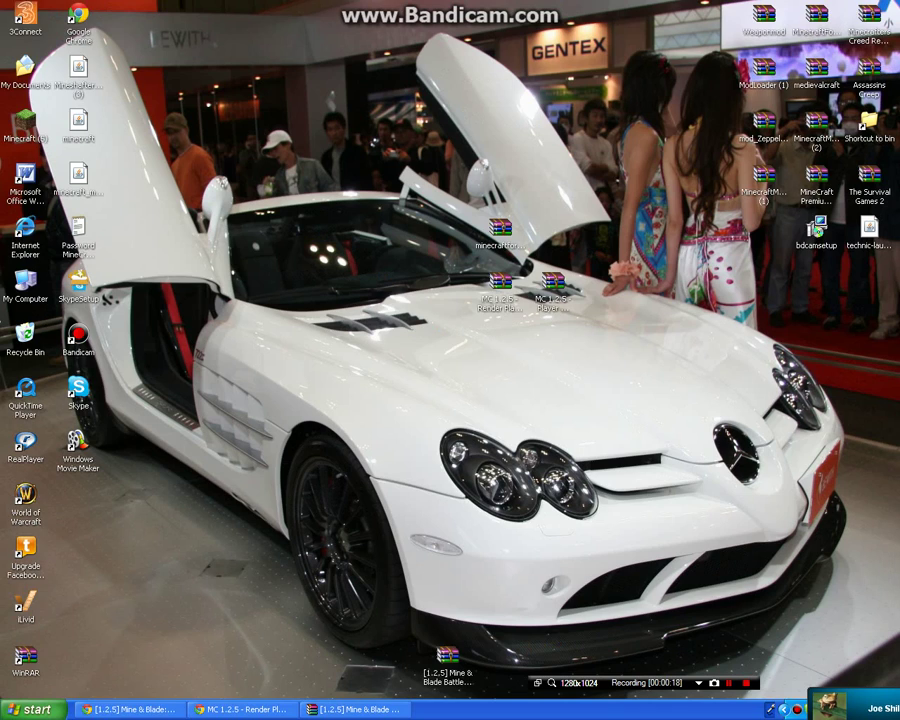
click(25, 124)
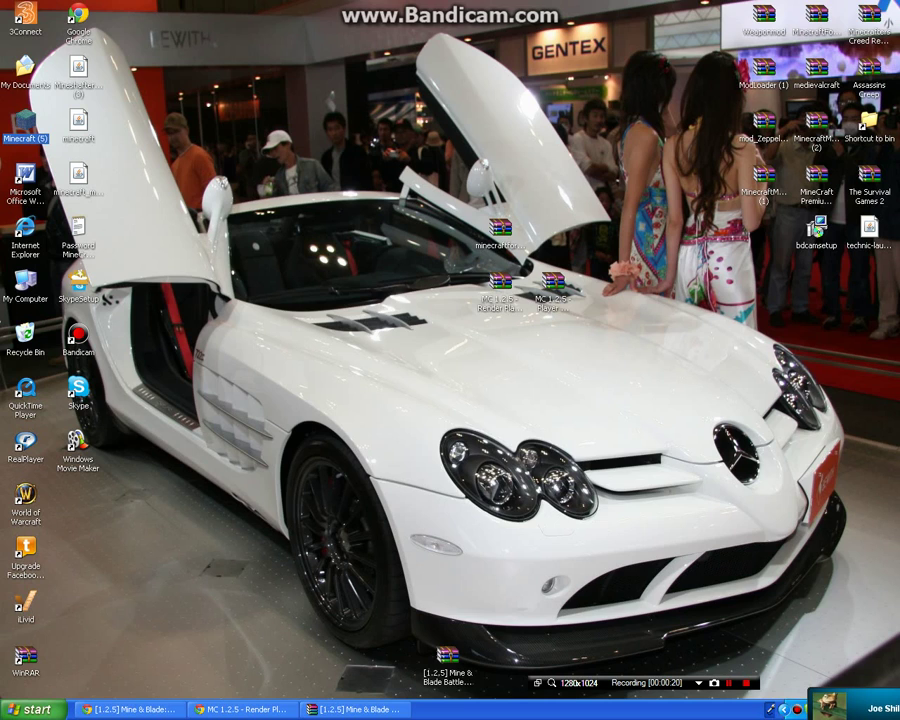
click(78, 70)
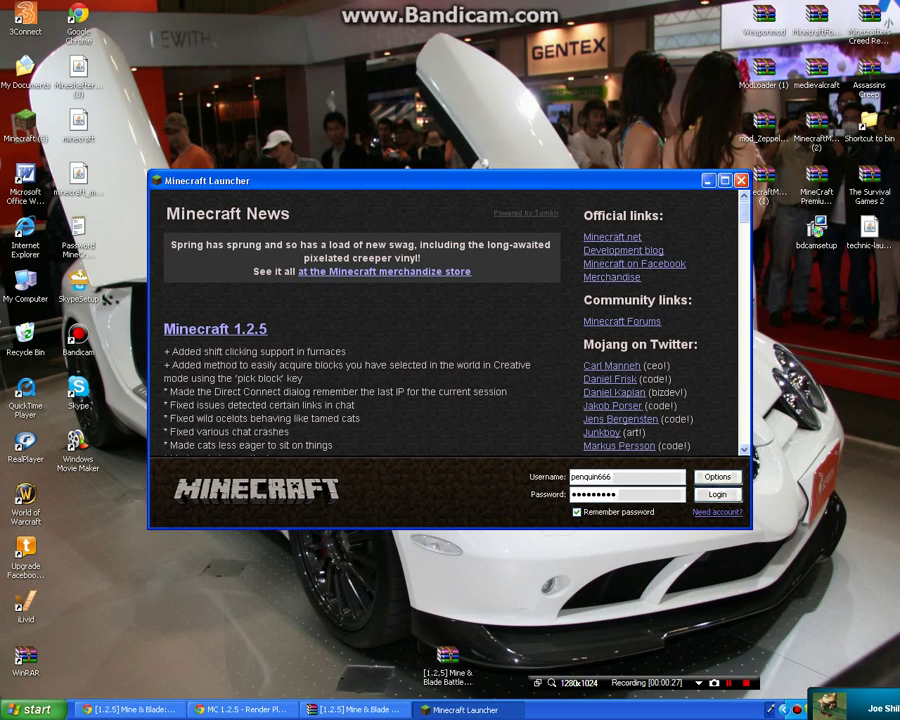
- Force a game update in the launcher options and log in with the saved account, leaving the update running minimized
click(717, 477)
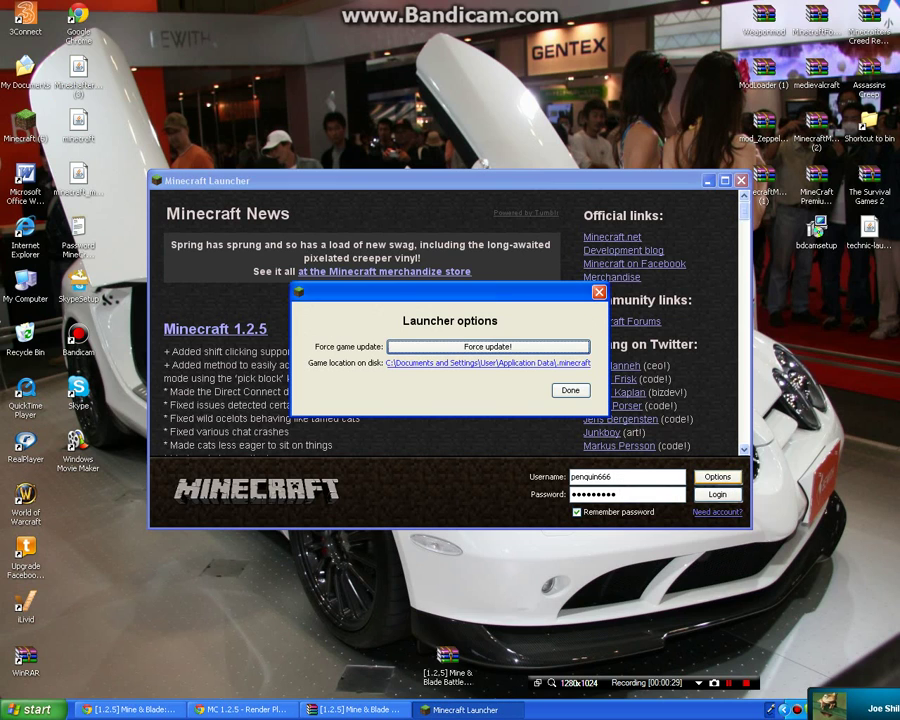
click(488, 347)
click(571, 390)
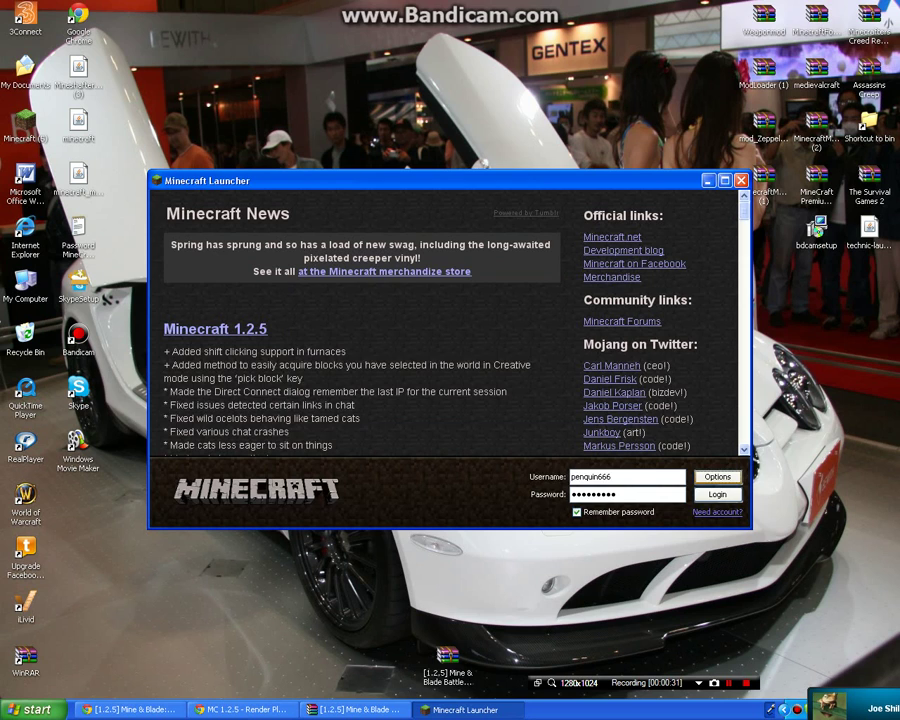
click(717, 494)
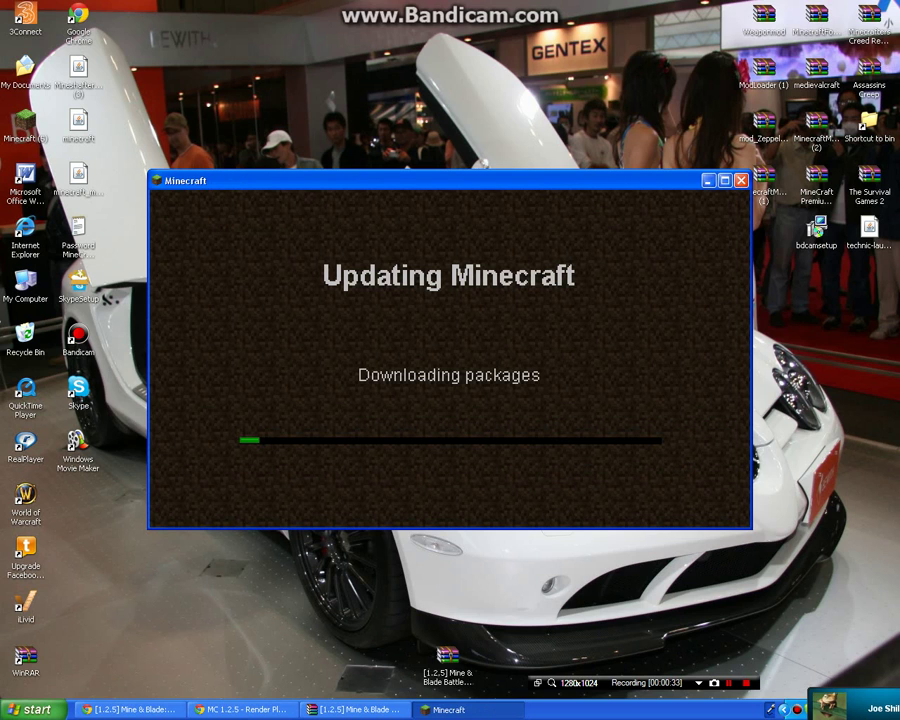
click(708, 181)
- Switch to the browser and view the Forge 3.3.7, Render Player API and PlayerAPI download pages alongside the Battlegear instructions
click(130, 709)
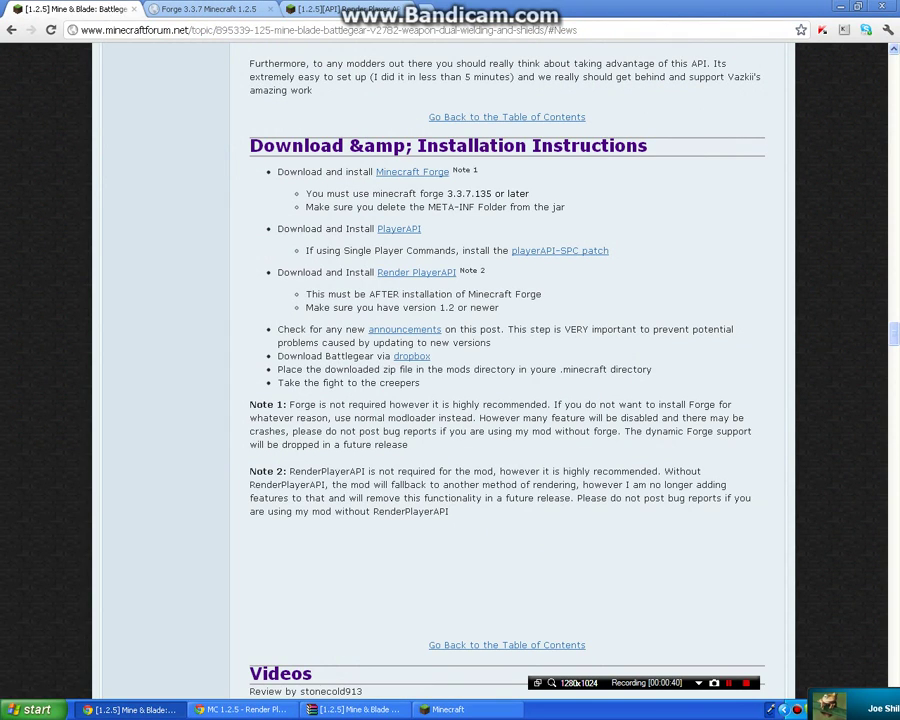
click(209, 9)
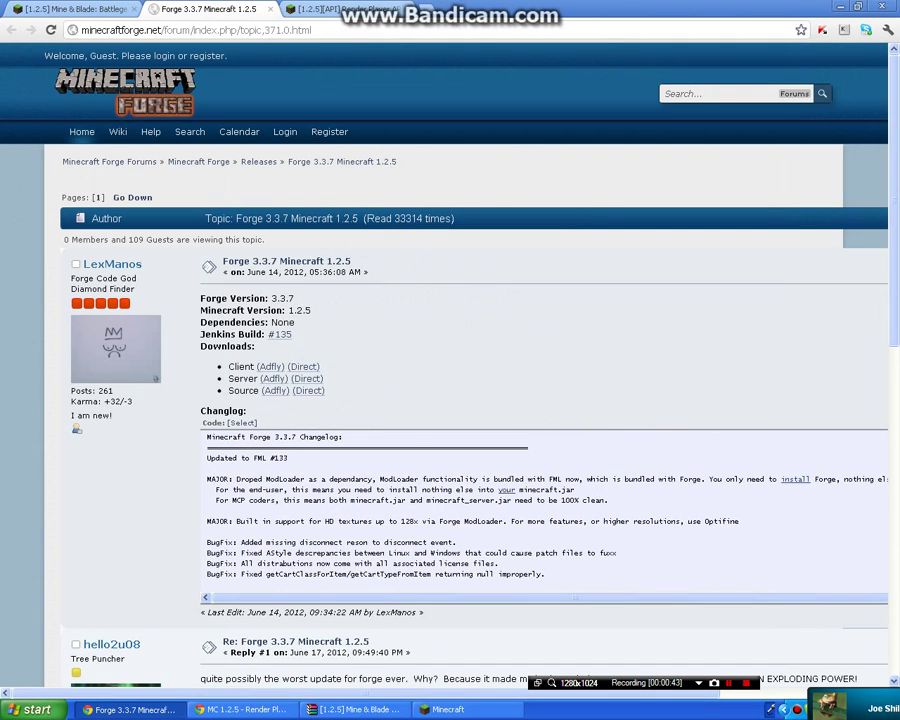
click(70, 8)
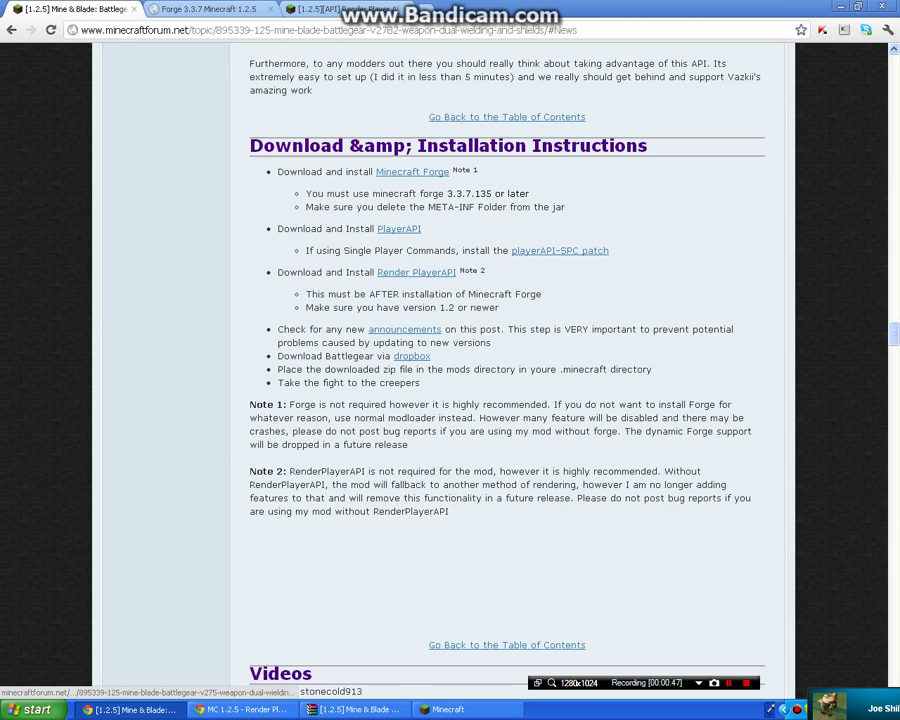
click(344, 9)
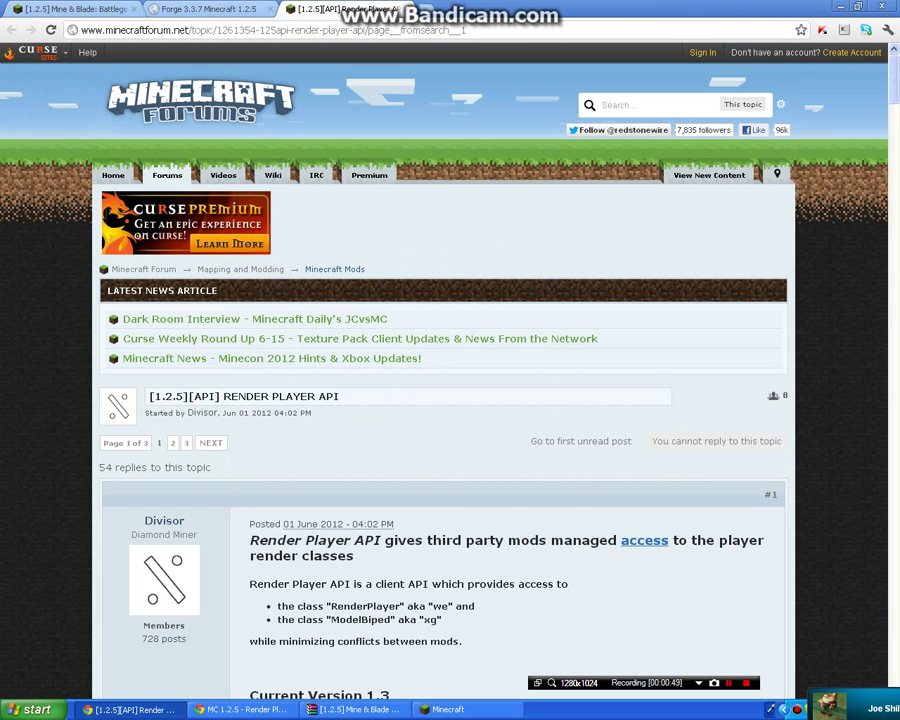
click(70, 9)
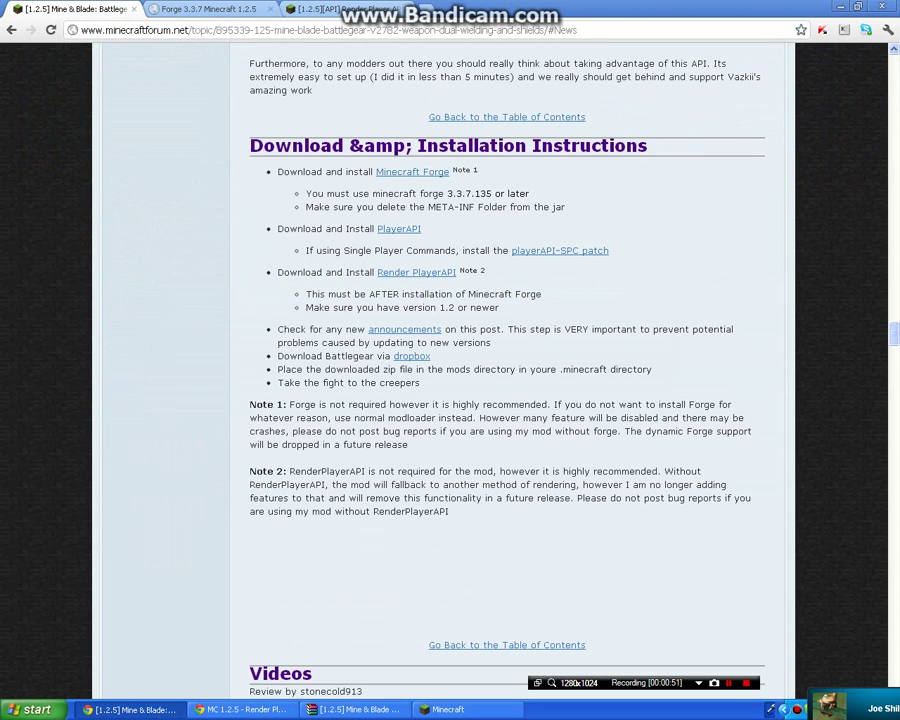
right_click(407, 231)
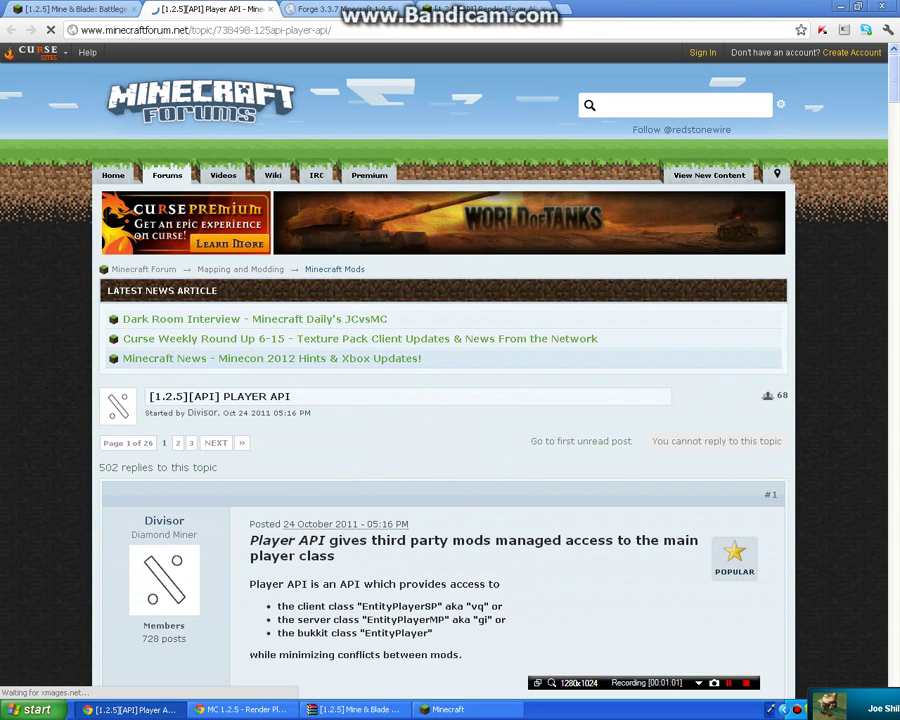
key(ctrl+shift+Tab)
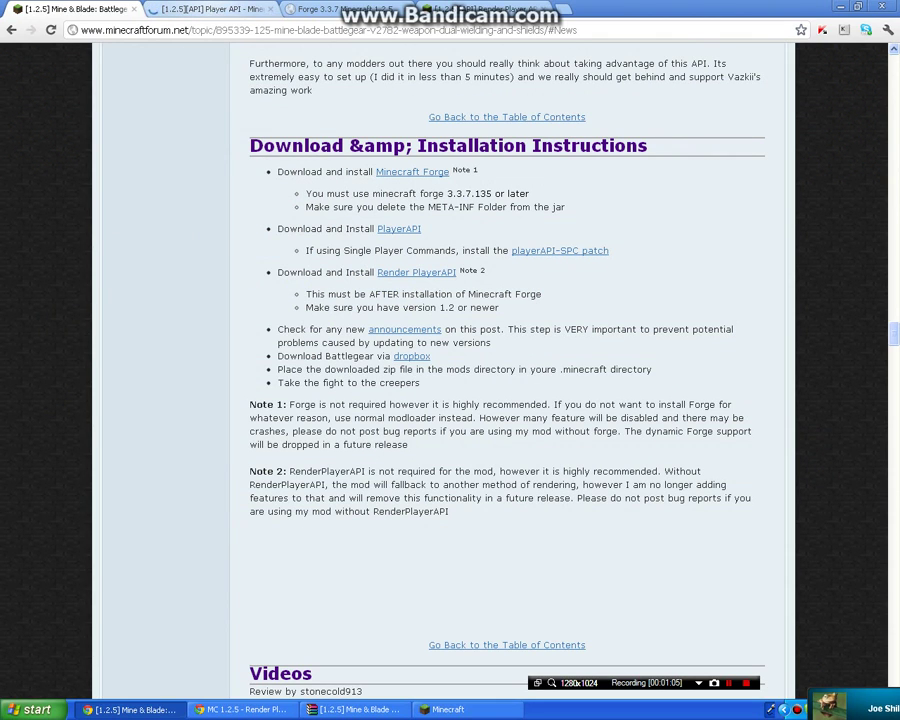
- Close the Player API, Forge and Render Player API pages, look through the rest of the Battlegear topic, and close it too
click(270, 9)
click(269, 9)
click(269, 9)
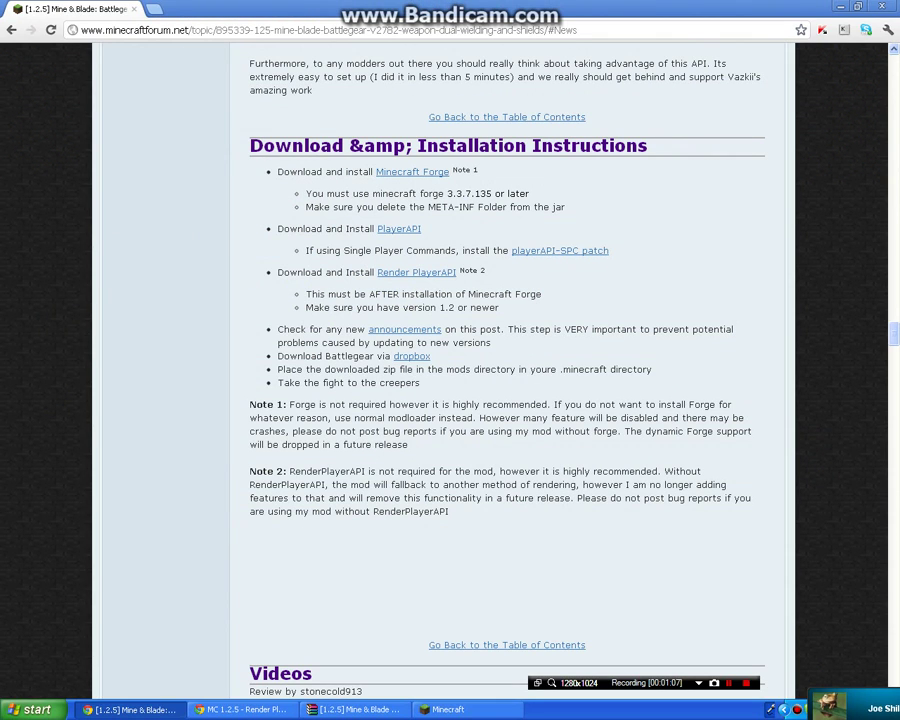
scroll(507, 370, down, 6)
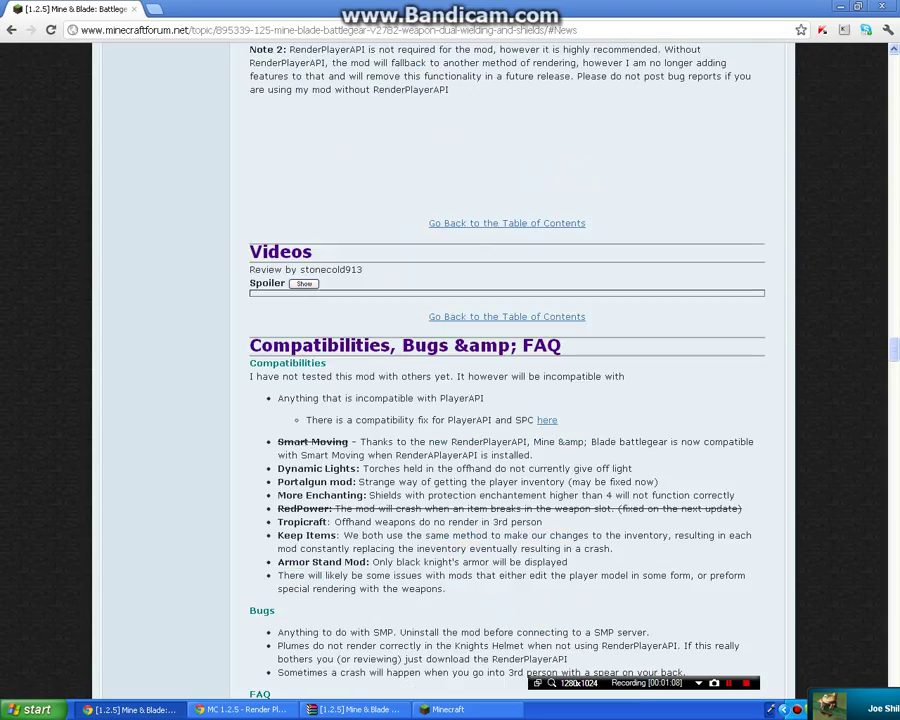
scroll(507, 370, down, 12)
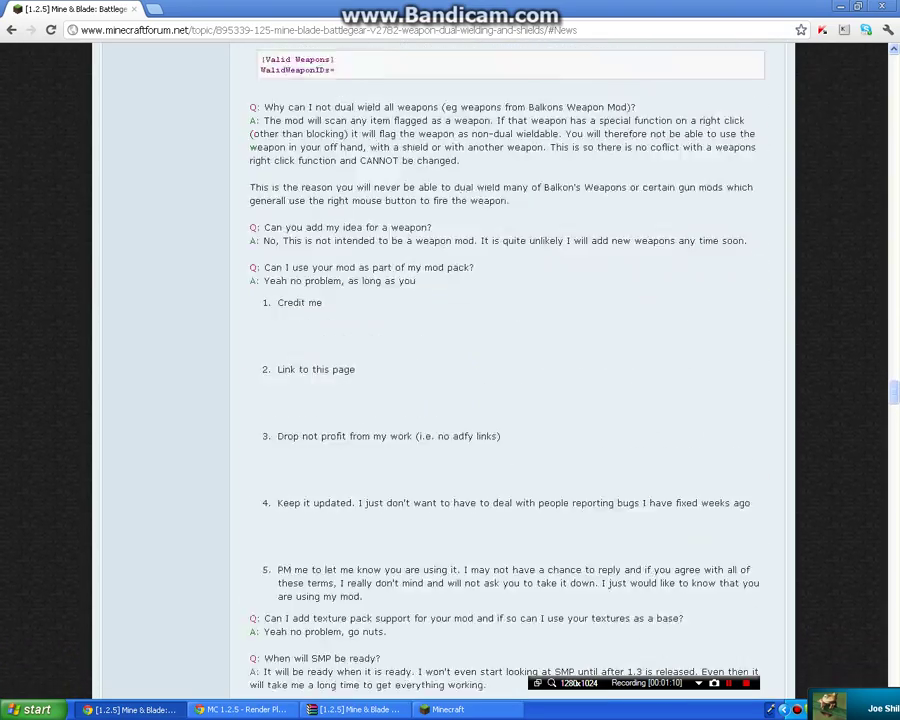
scroll(507, 370, down, 1)
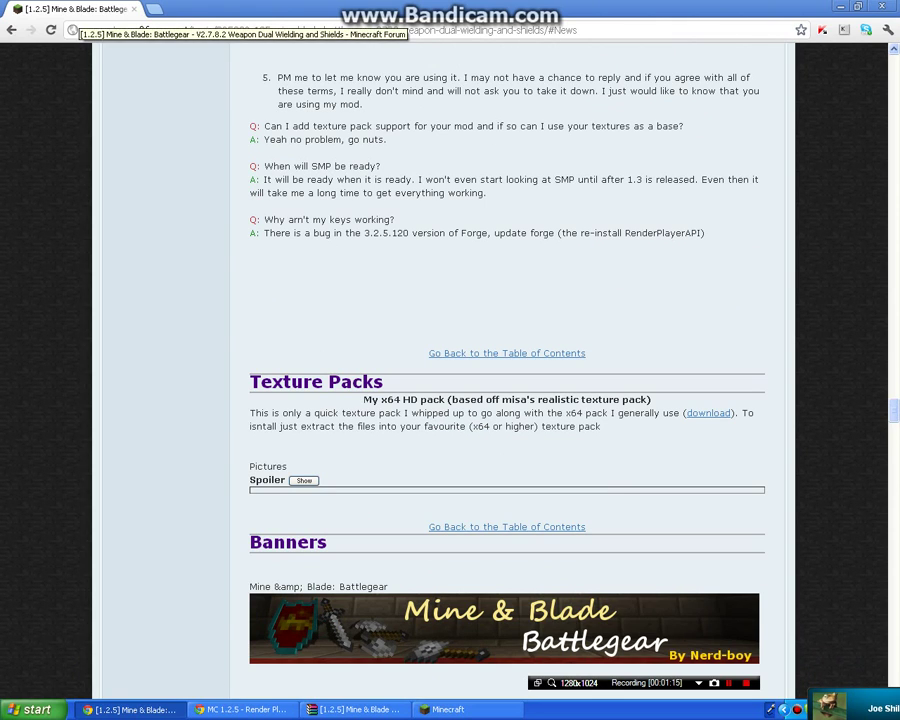
click(134, 9)
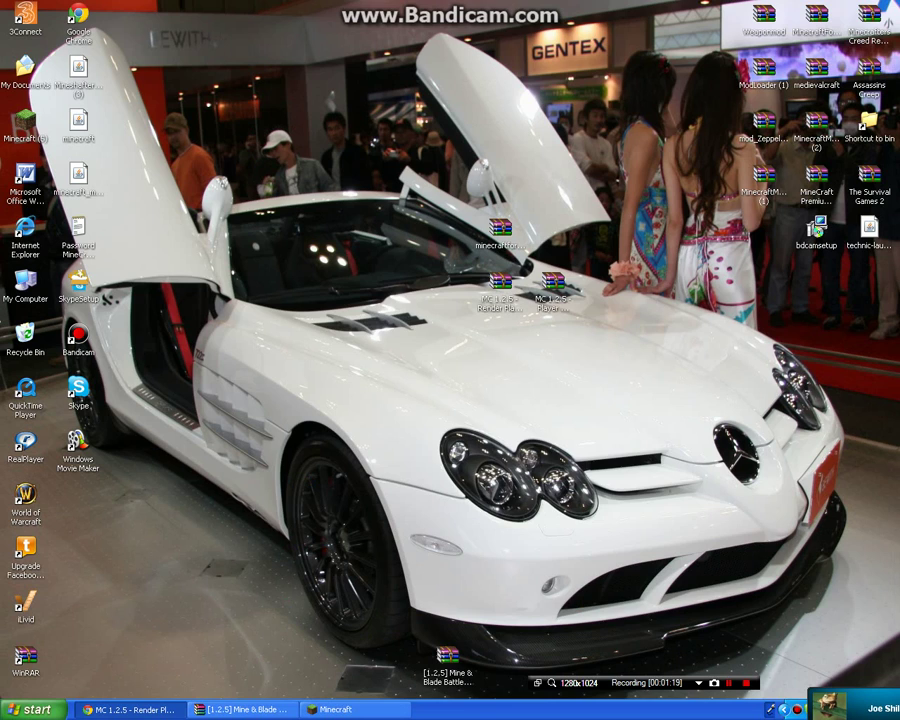
- Place the Mine & Blade Battlegear archive beside the Minecraft Forge archive, above the two Player API archives on the desktop
drag(476, 480, 553, 240)
drag(696, 444, 345, 52)
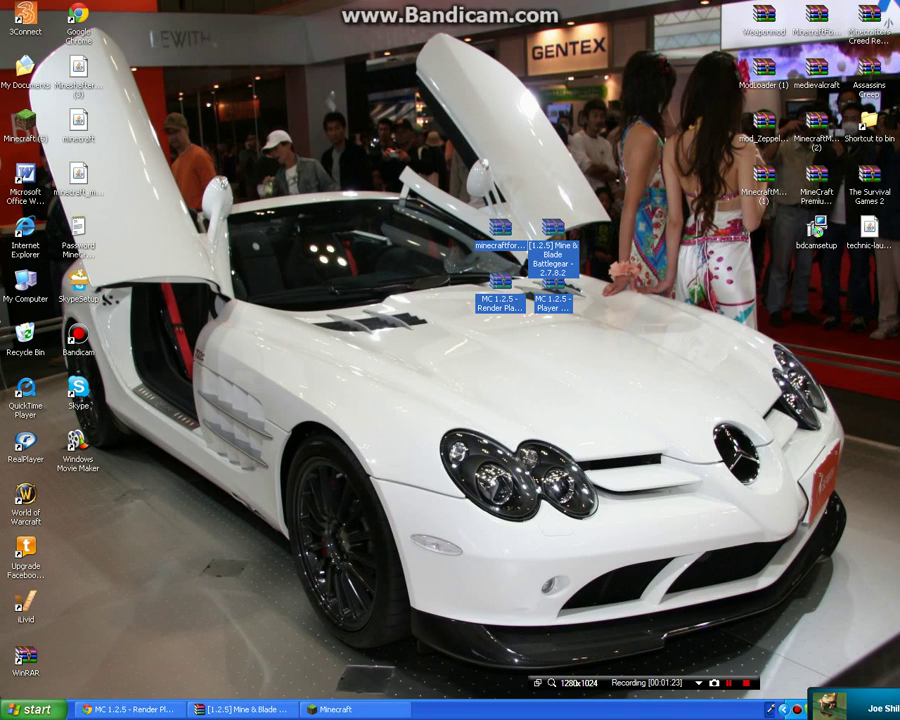
click(352, 196)
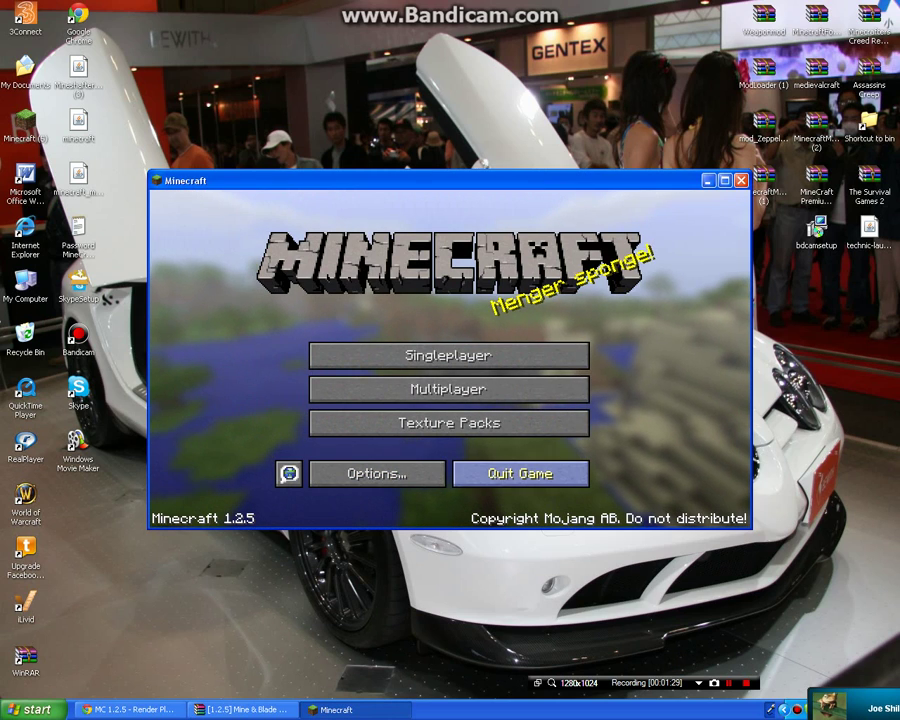
- Quit Minecraft and go to the %appdata% folder from My Computer
click(520, 473)
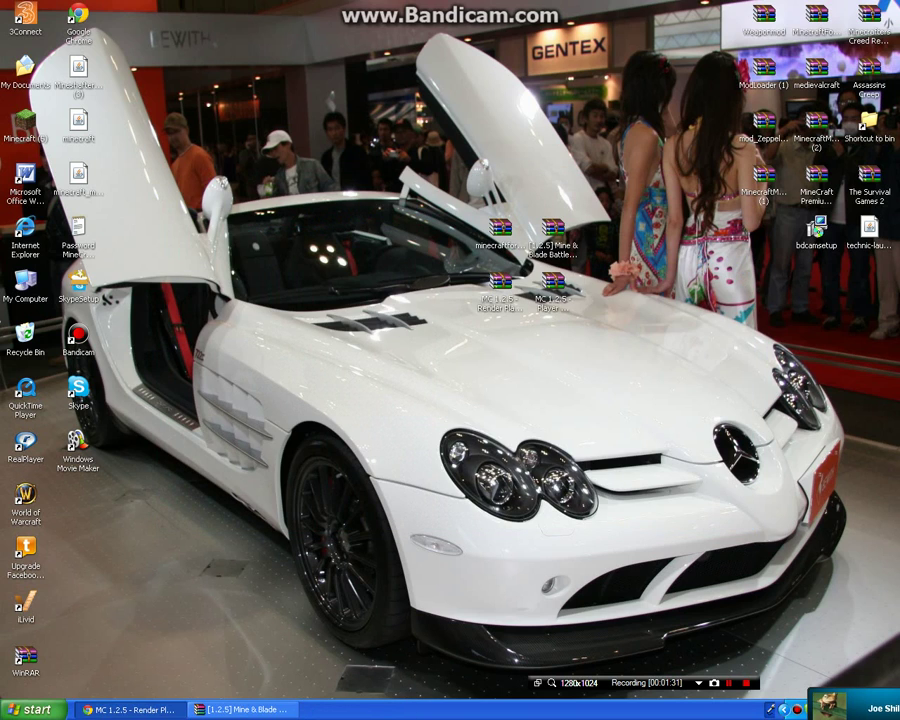
double_click(25, 283)
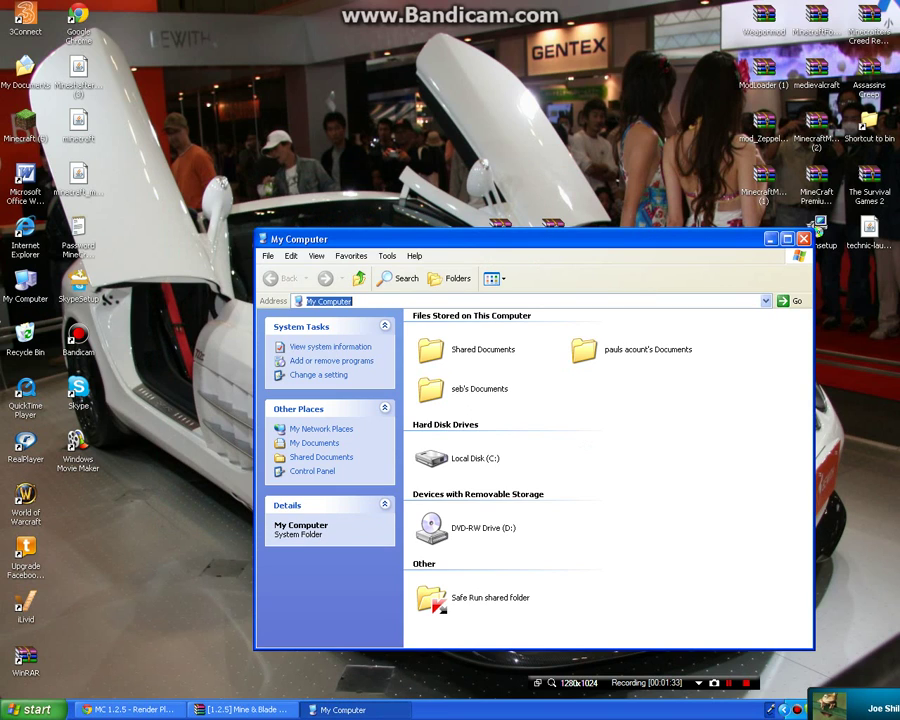
key(BackSpace)
text(%a)
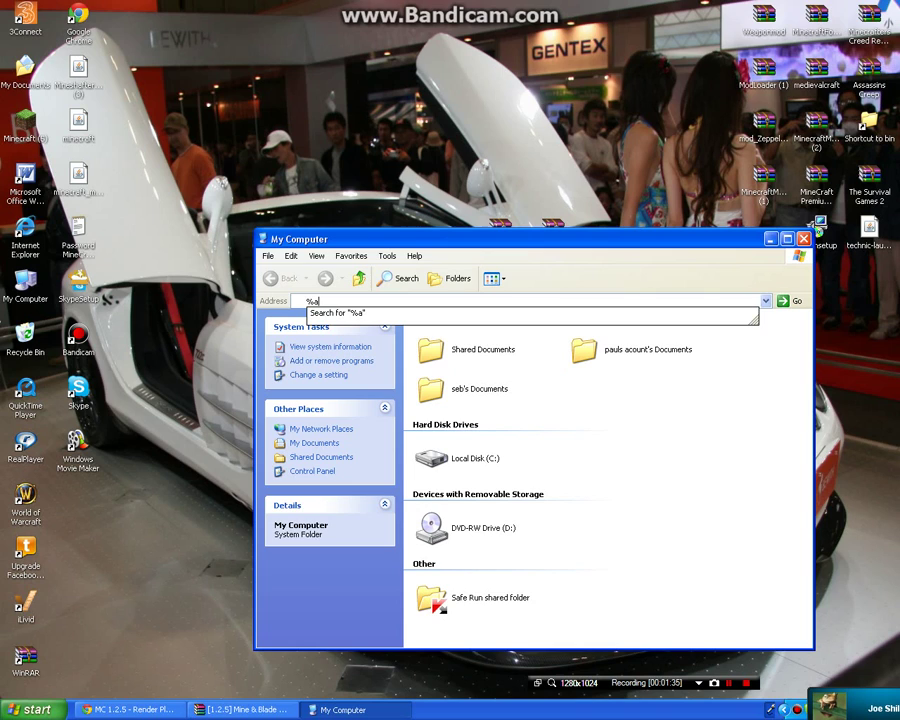
text(ppdata%)
key(Return)
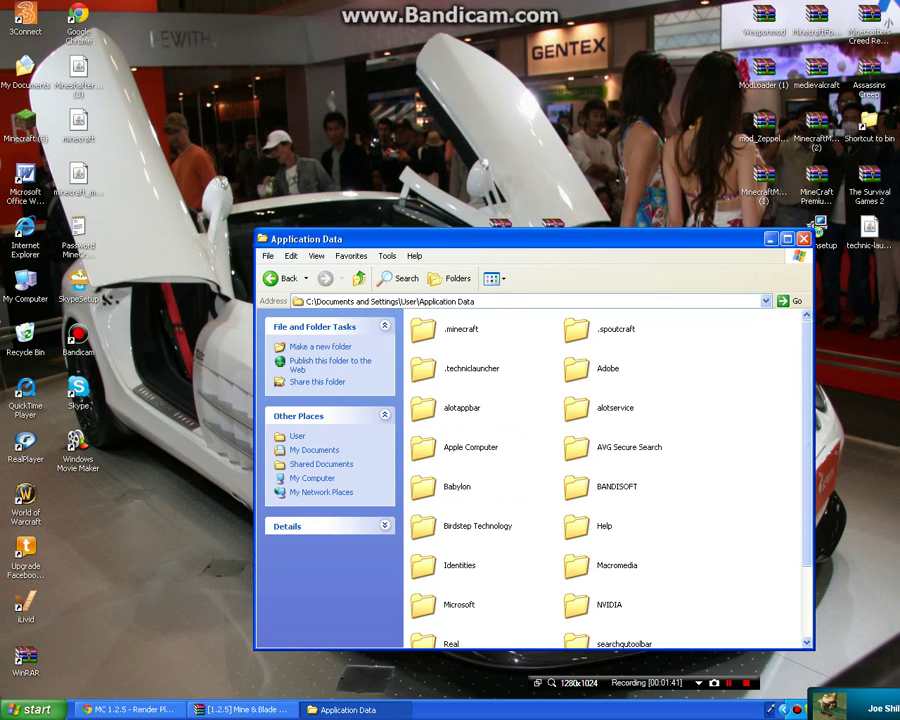
- Go into the .minecraft\bin folder and open the minecraft executable jar with WinRAR
double_click(447, 329)
double_click(436, 329)
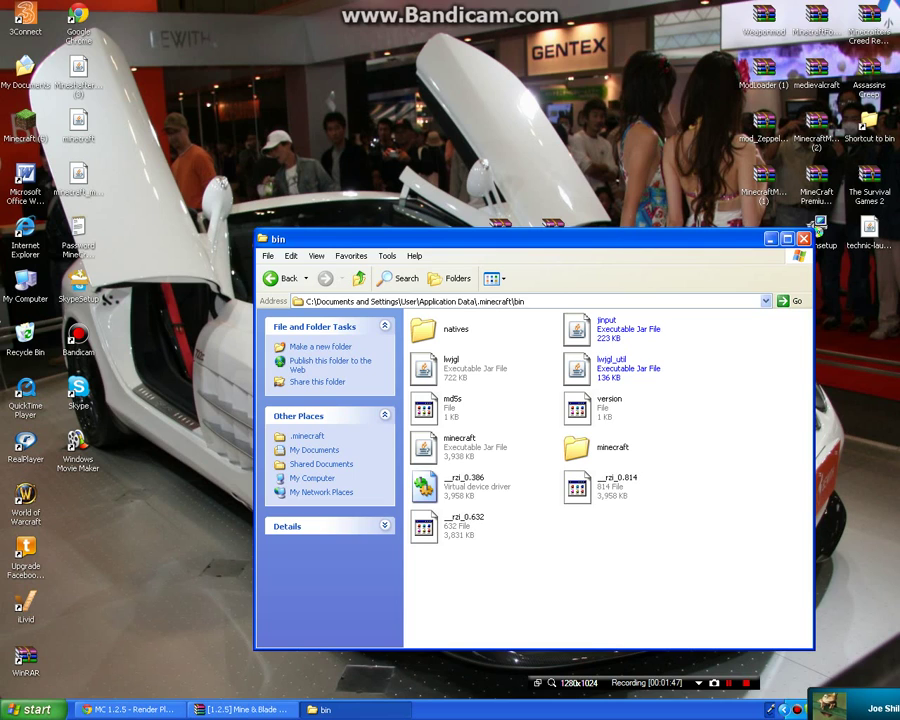
click(424, 445)
right_click(428, 447)
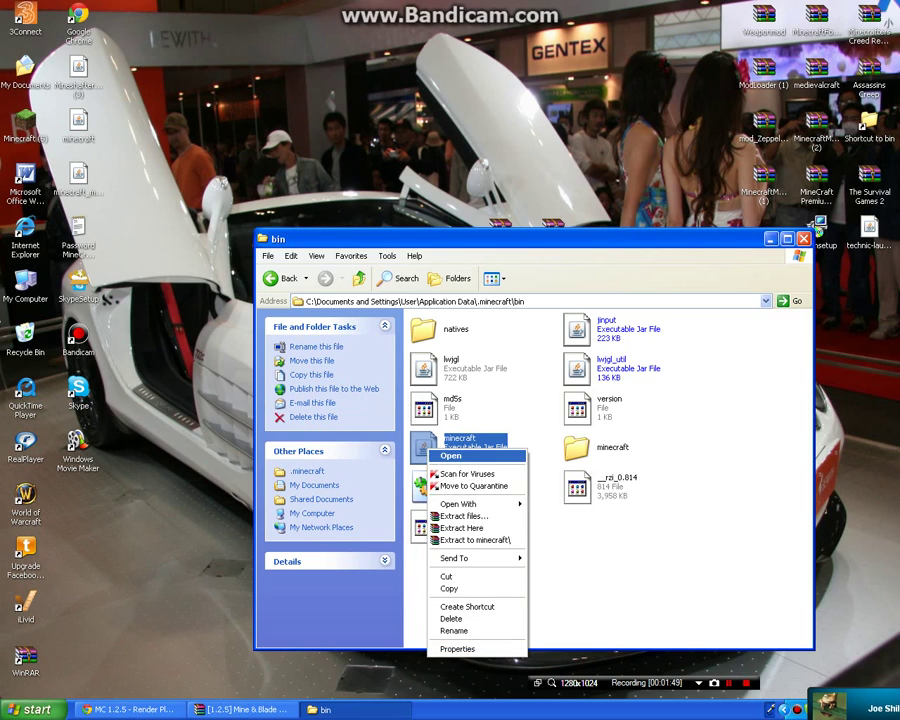
mouse_move(470, 504)
click(573, 519)
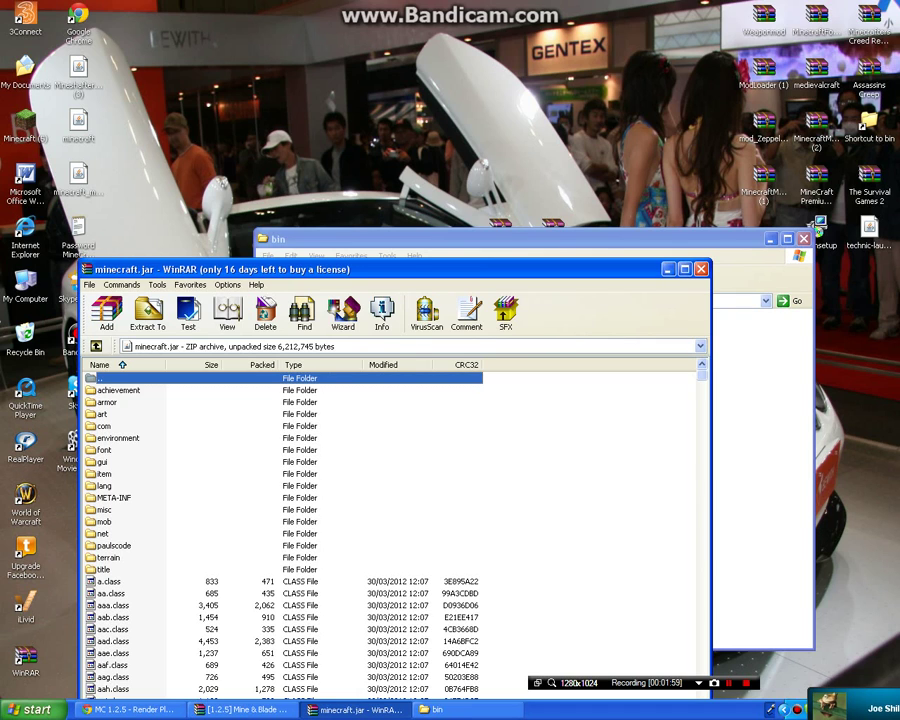
- Close the bin folder window and delete the META-INF folder from minecraft.jar, confirming the deletion
drag(360, 269, 250, 222)
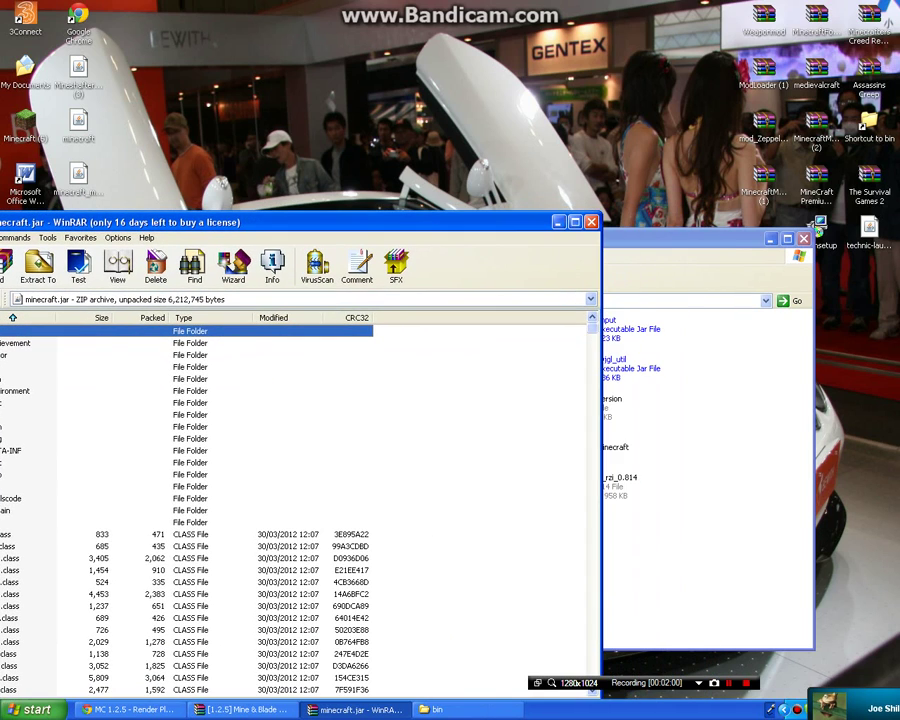
click(804, 238)
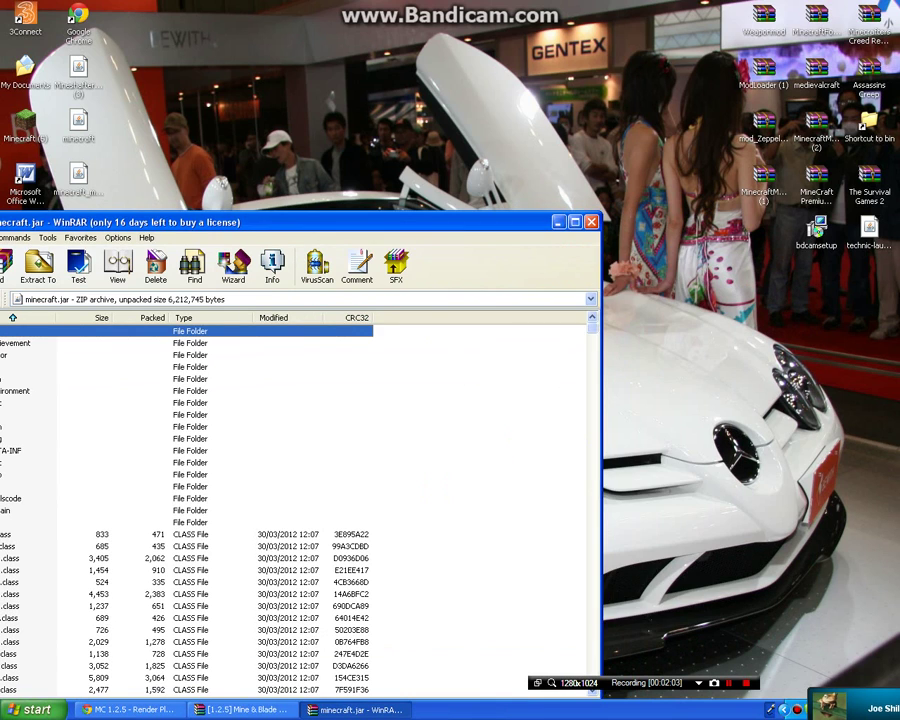
drag(400, 222, 510, 125)
click(114, 354)
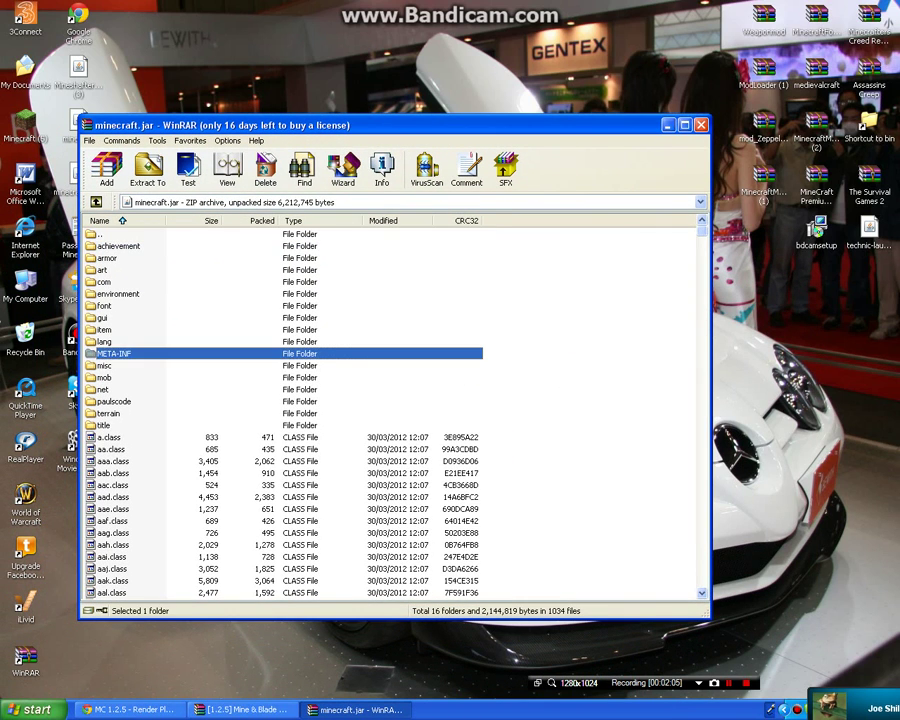
key(Delete)
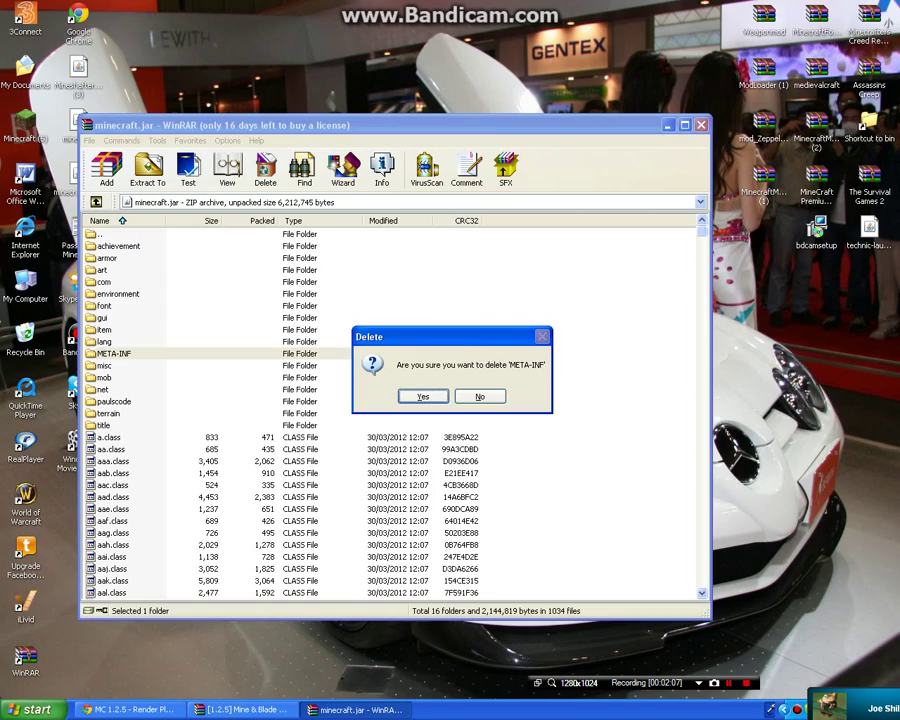
key(Return)
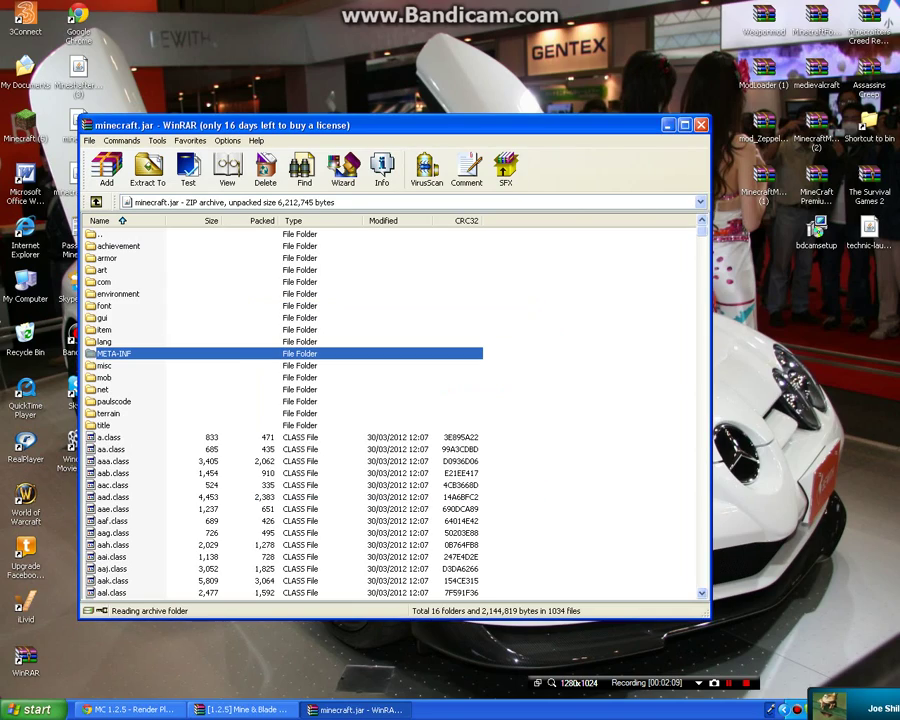
- Add the complete contents of the minecraftforge-client-3.3.7.135.zip archive to minecraft.jar and close the Forge archive
drag(442, 125, 124, 182)
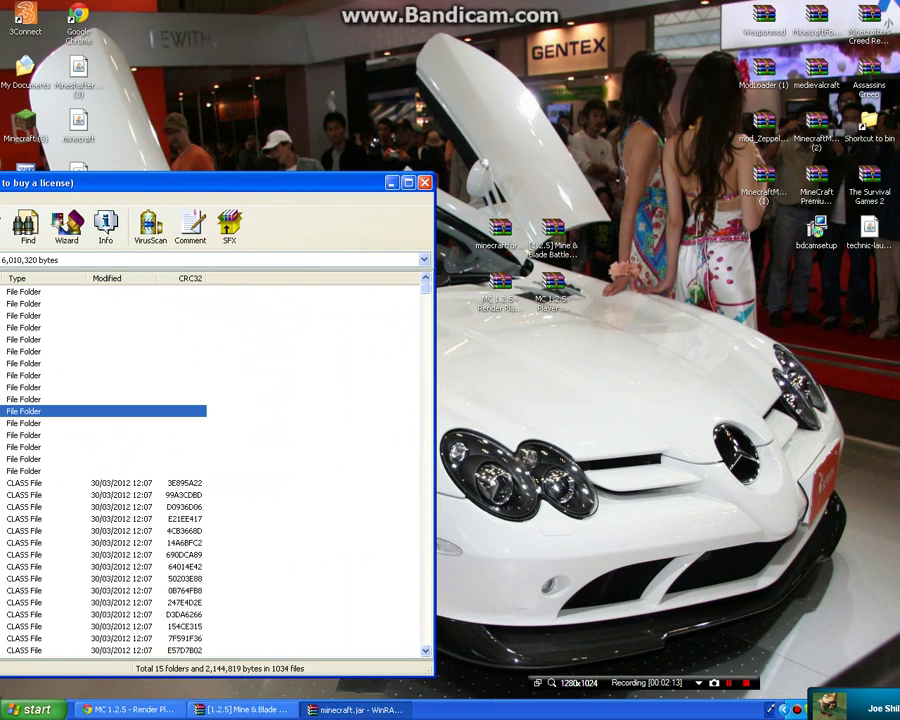
double_click(500, 232)
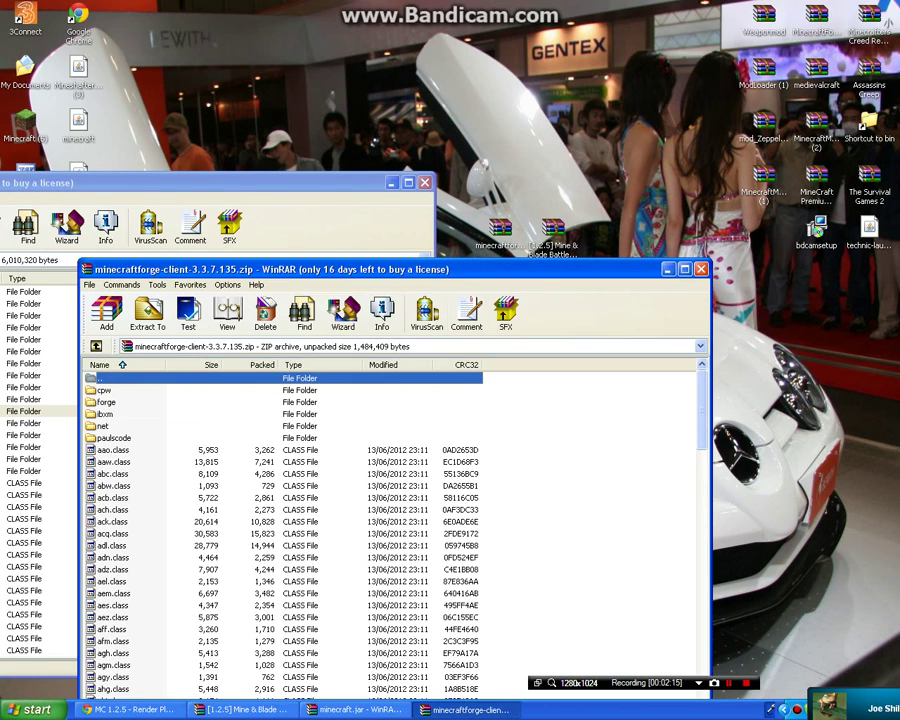
drag(400, 269, 682, 114)
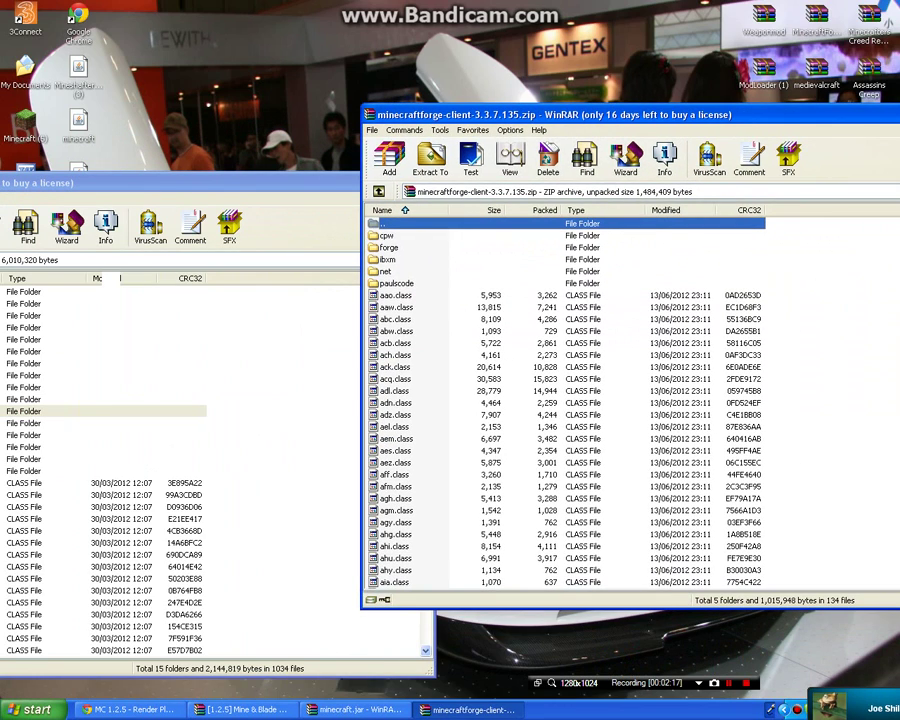
drag(872, 234, 505, 596)
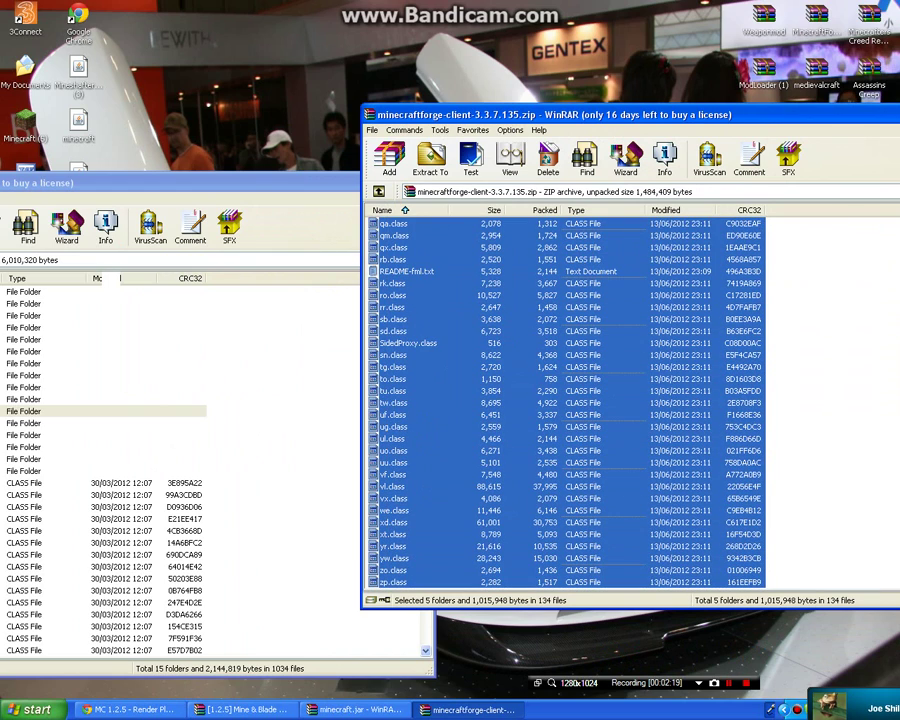
drag(505, 367, 270, 410)
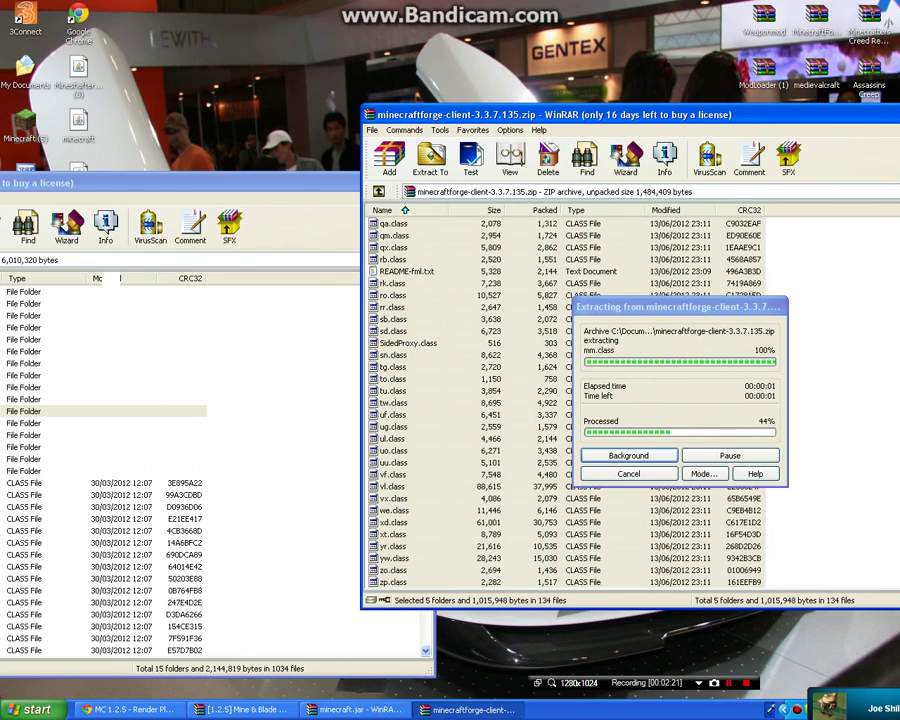
key(Return)
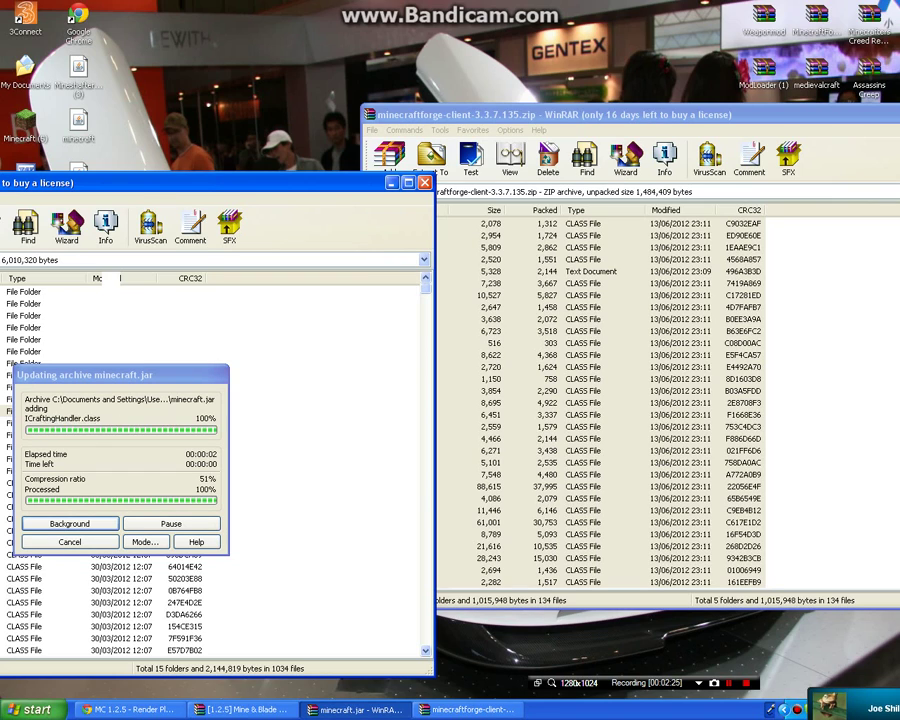
drag(492, 115, 193, 119)
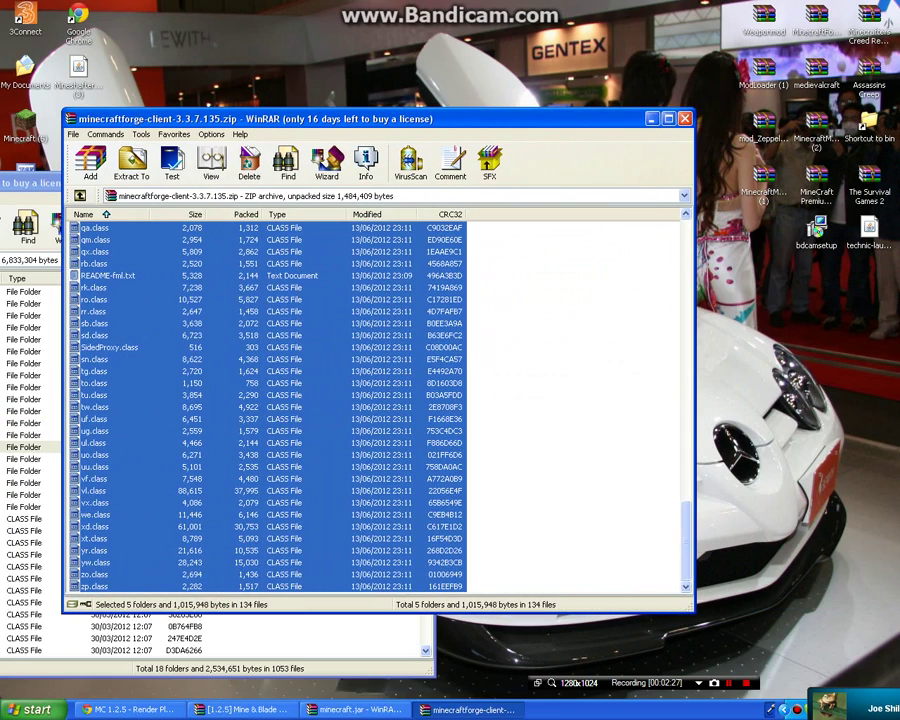
click(685, 118)
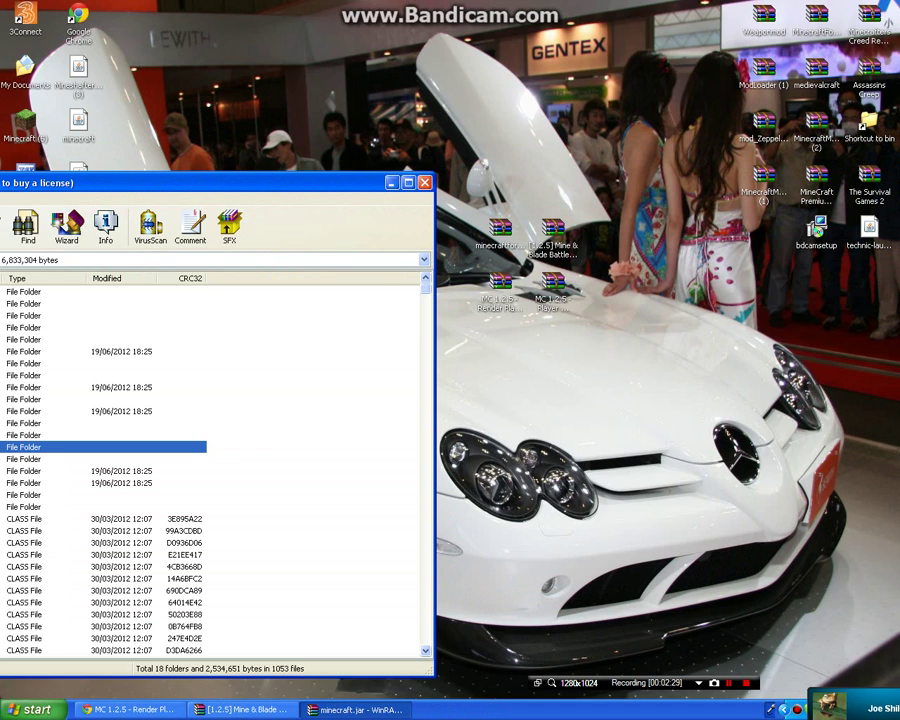
- Add all files of the MC 1.2.5 - Render Player API 1.3.zip archive to minecraft.jar and close that archive
double_click(500, 285)
double_click(497, 290)
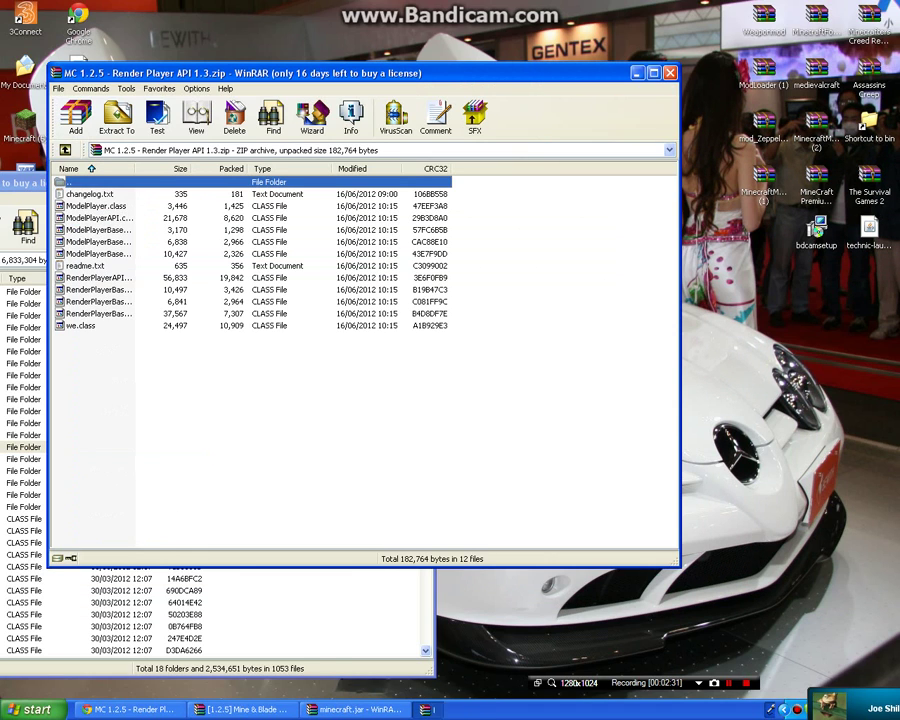
drag(370, 73, 750, 231)
key(ctrl+a)
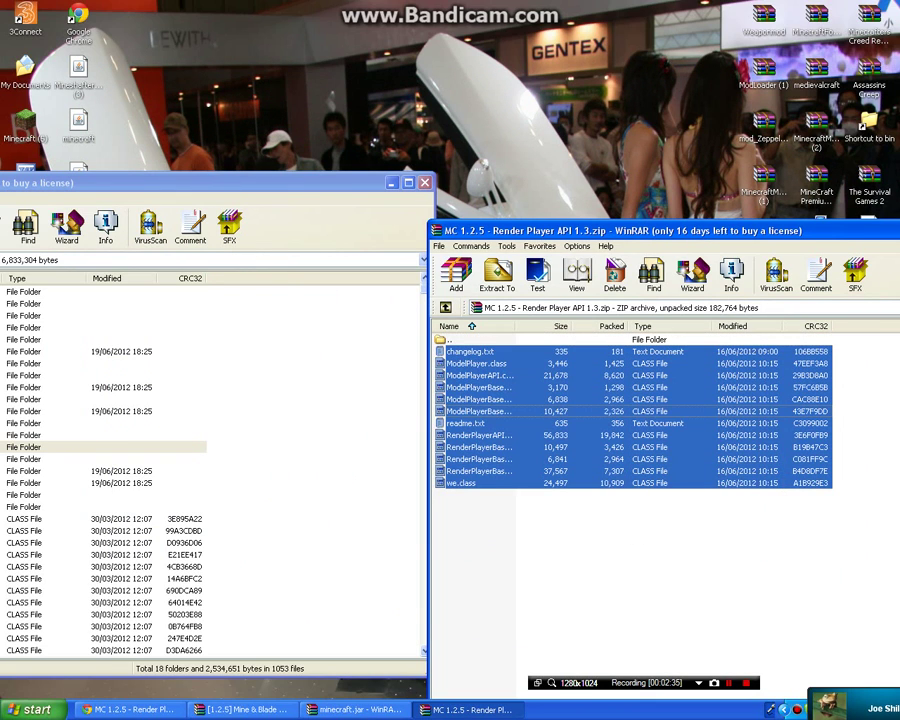
drag(478, 411, 270, 430)
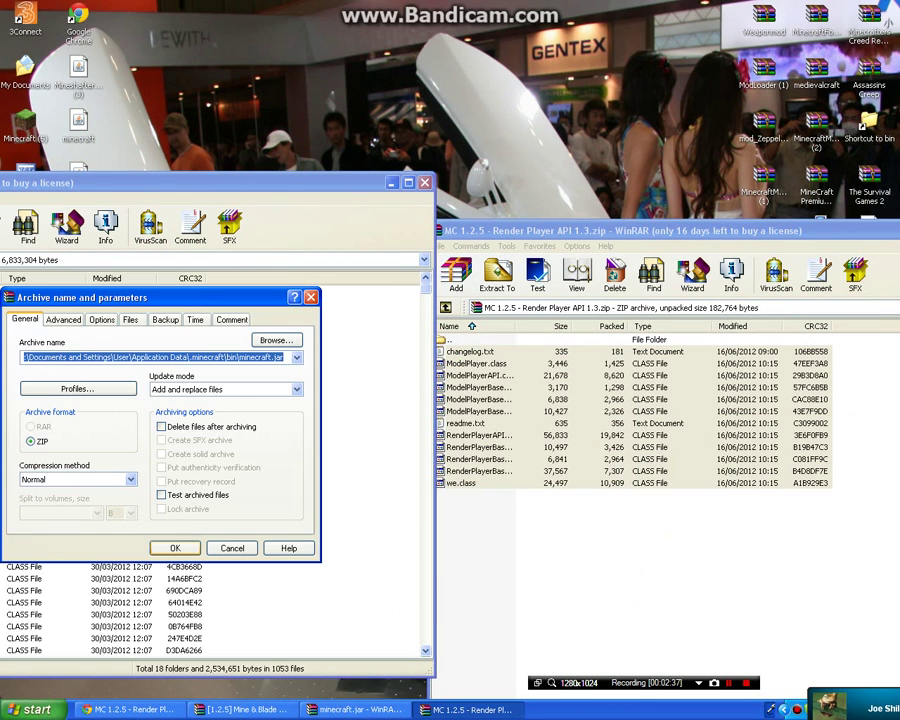
click(175, 545)
drag(550, 231, 249, 229)
click(744, 229)
- Add all files of the MC 1.2.5 - Player API client 1.5.zip archive to minecraft.jar and close that archive
double_click(553, 286)
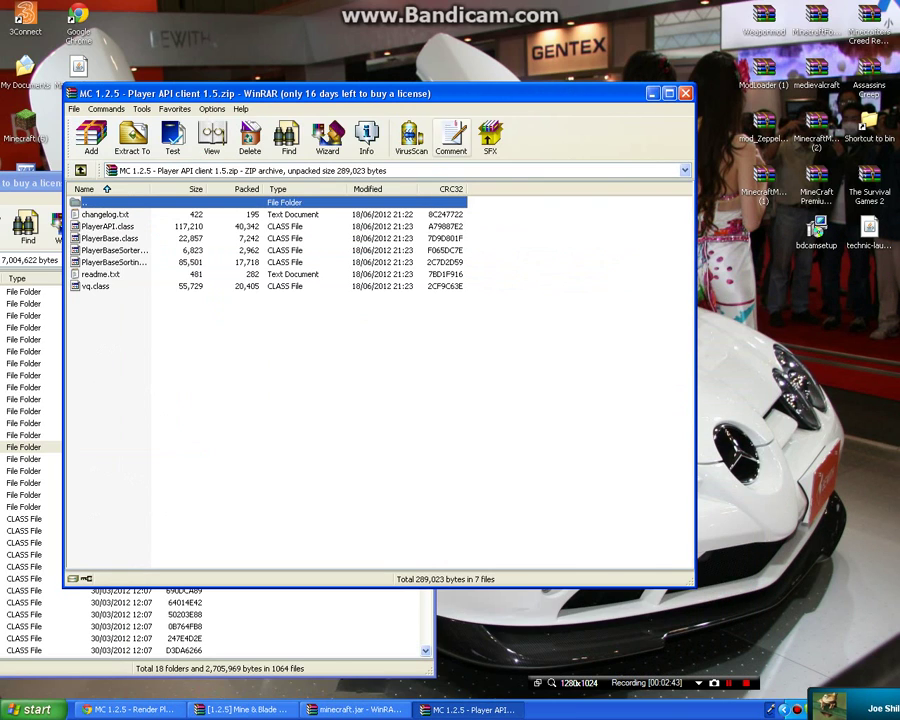
drag(443, 91, 714, 270)
drag(787, 515, 564, 391)
drag(400, 404, 242, 430)
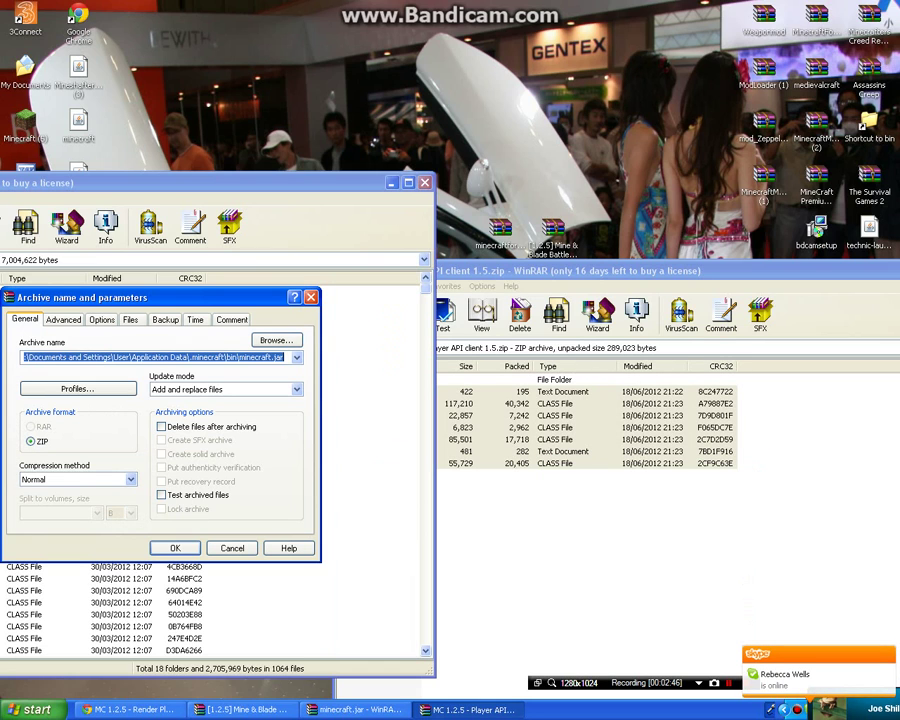
click(175, 548)
drag(735, 270, 555, 283)
click(776, 283)
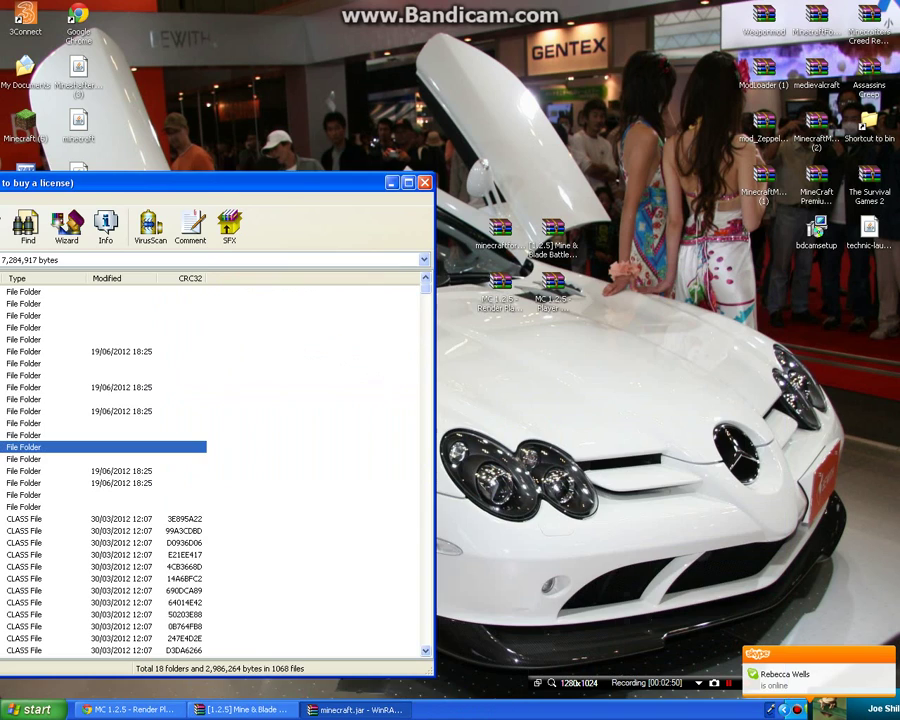
- Add all folders and files of the Mine & Blade Battlegear 2.7.8.2 archive to minecraft.jar, declining the incoming call, and close both archives
double_click(553, 229)
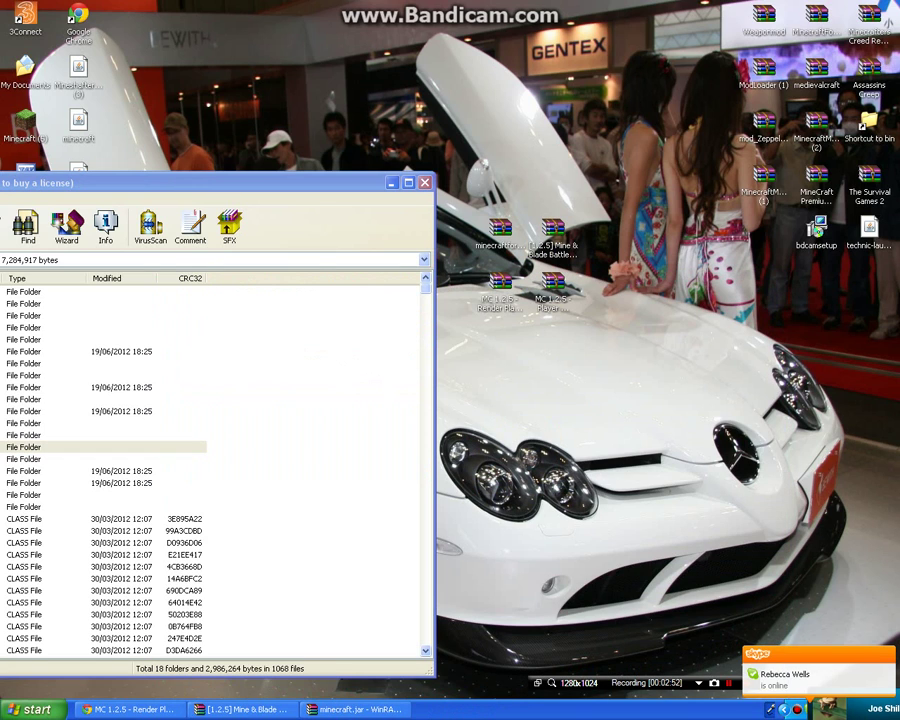
drag(562, 281, 697, 198)
drag(723, 534, 511, 317)
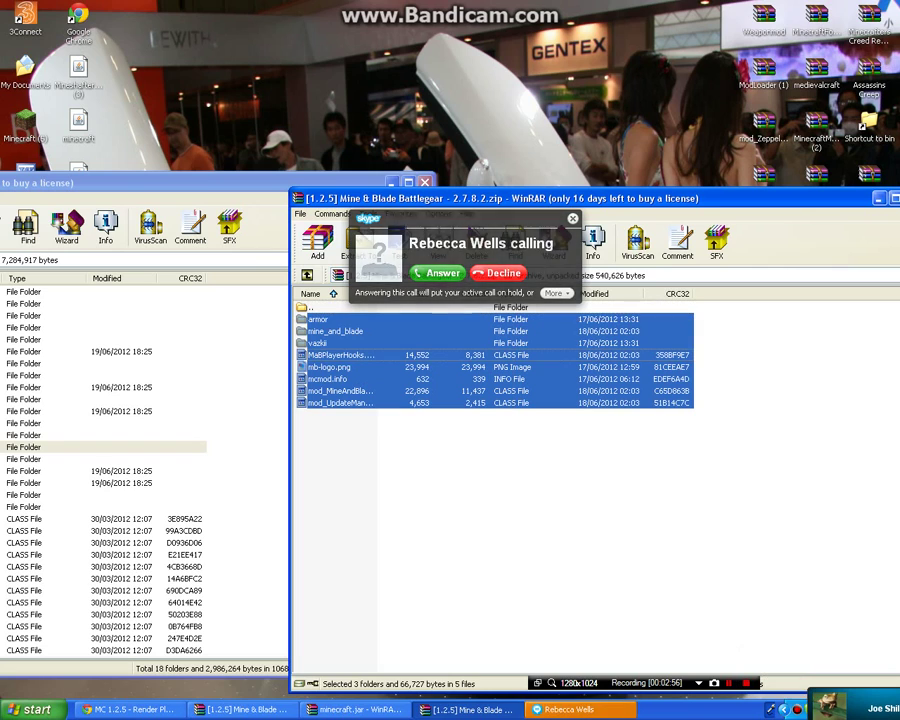
drag(430, 355, 180, 400)
click(498, 273)
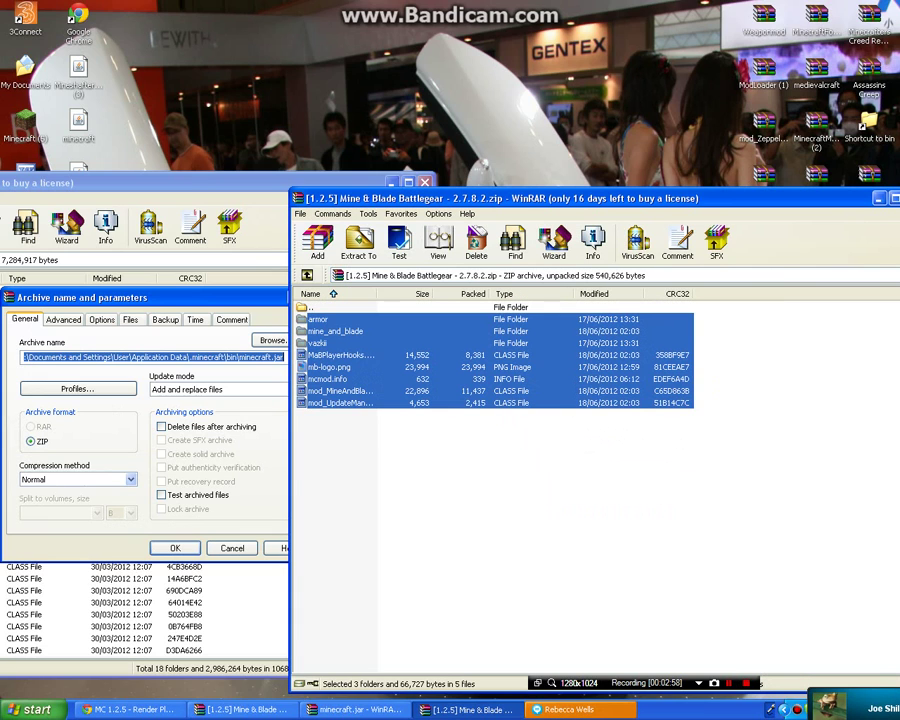
key(Return)
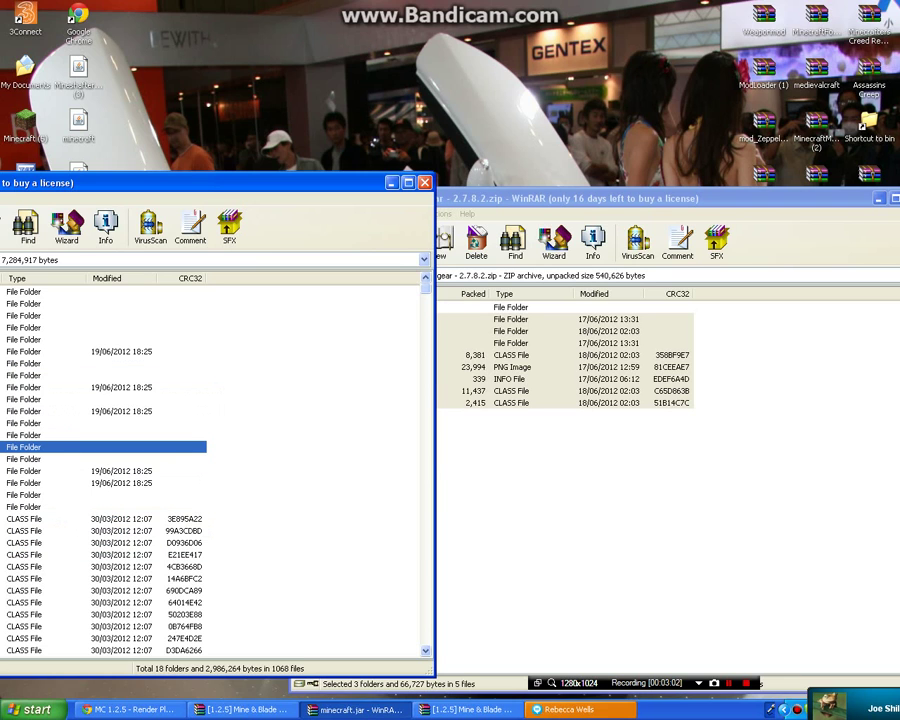
drag(700, 198, 422, 211)
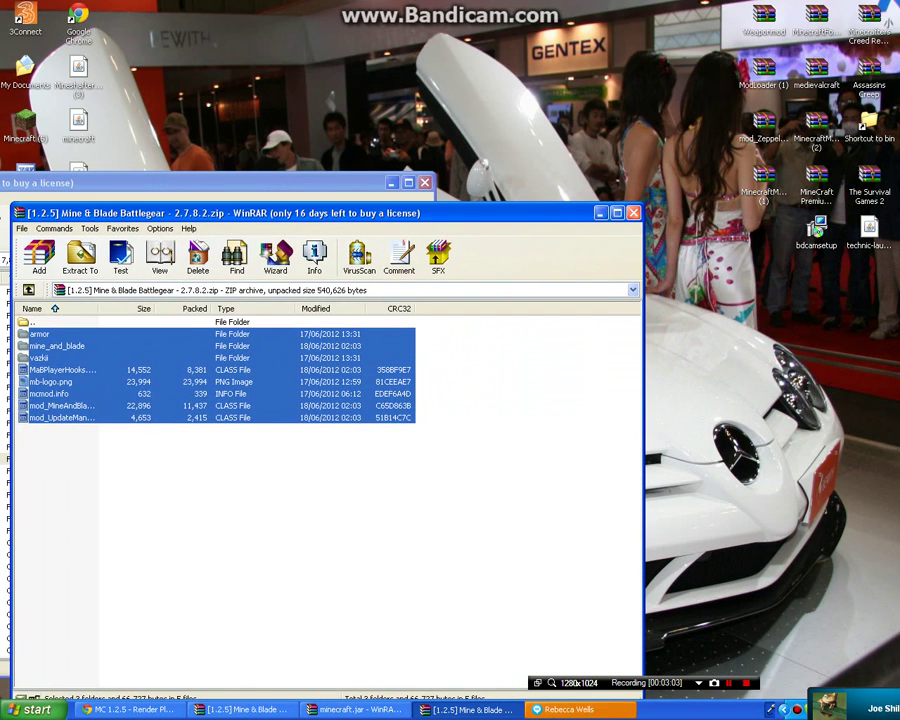
click(635, 211)
key(alt+F4)
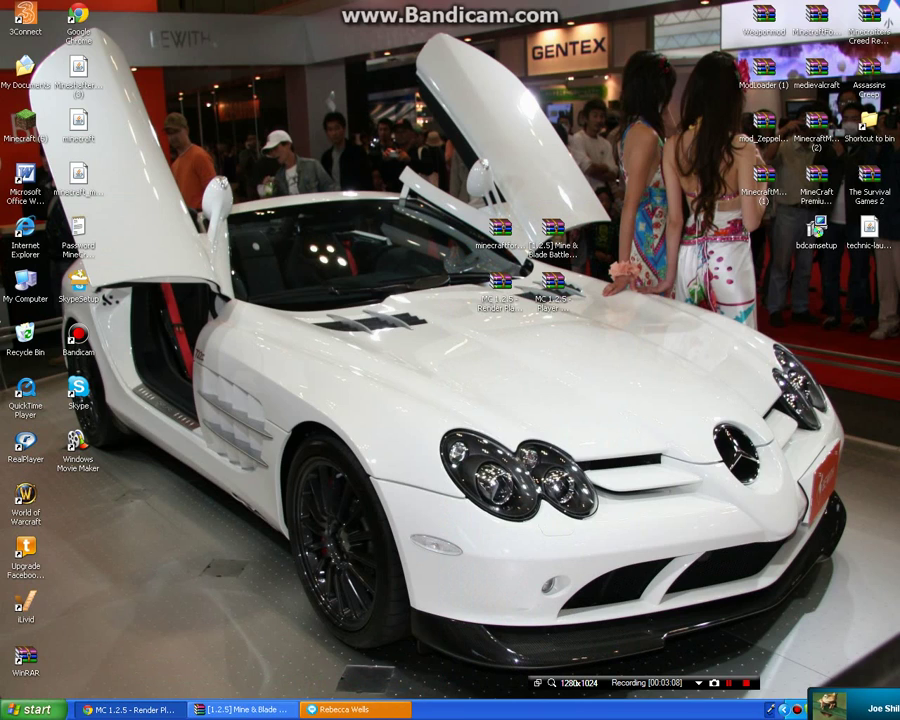
- Start the Minecraft launcher, log in with the remembered account and load the first singleplayer world
double_click(78, 70)
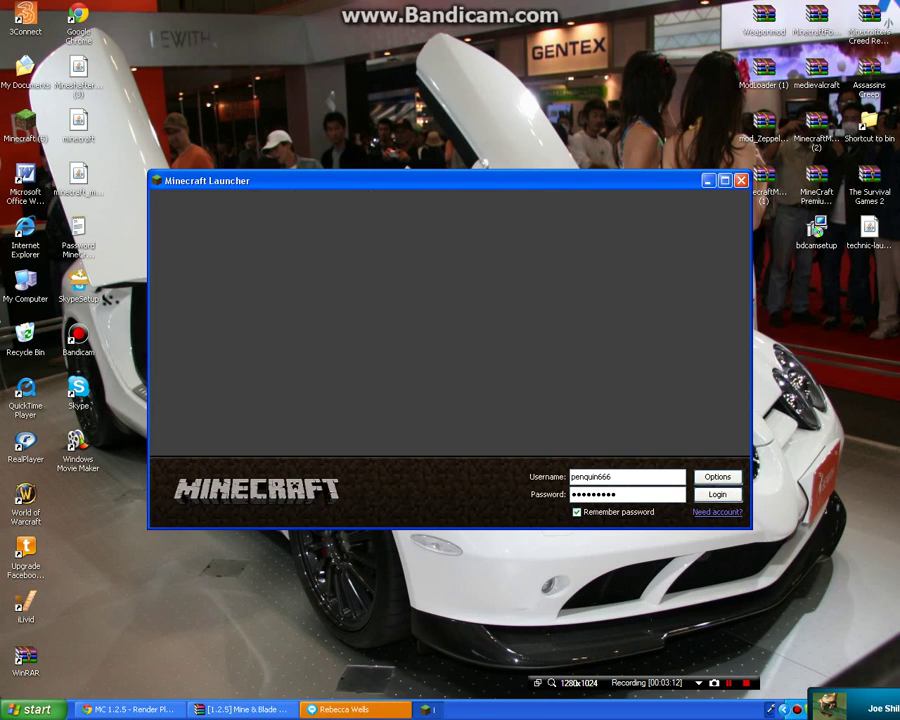
key(Return)
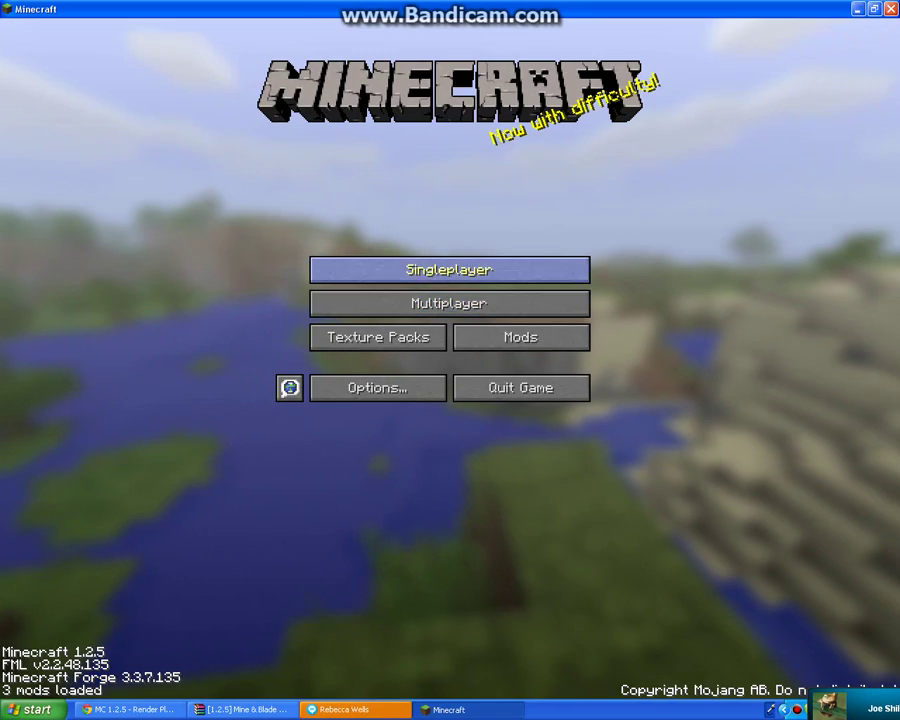
click(449, 269)
double_click(448, 160)
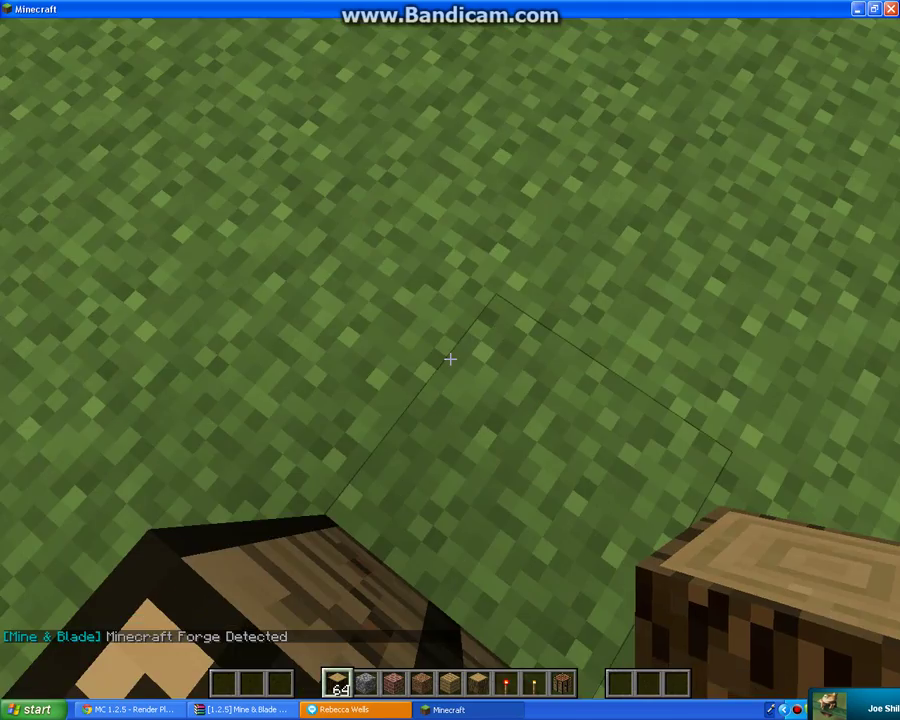
- Craft a diamond weapon from diamonds and a stick at the crafting table and put it in the redstone torch's hotbar slot
key(s)
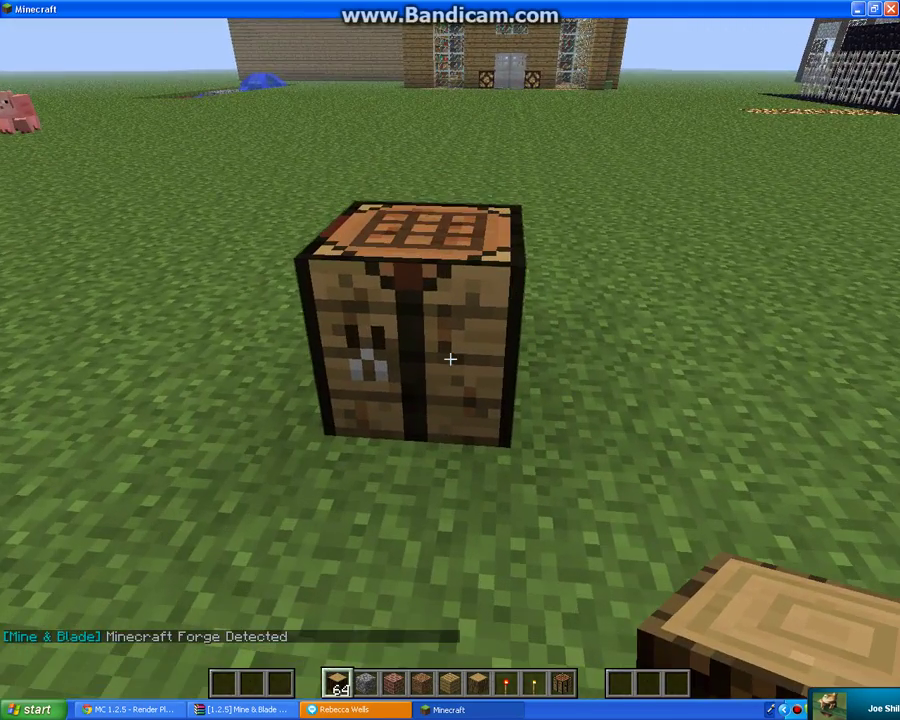
right_click(450, 359)
click(501, 397)
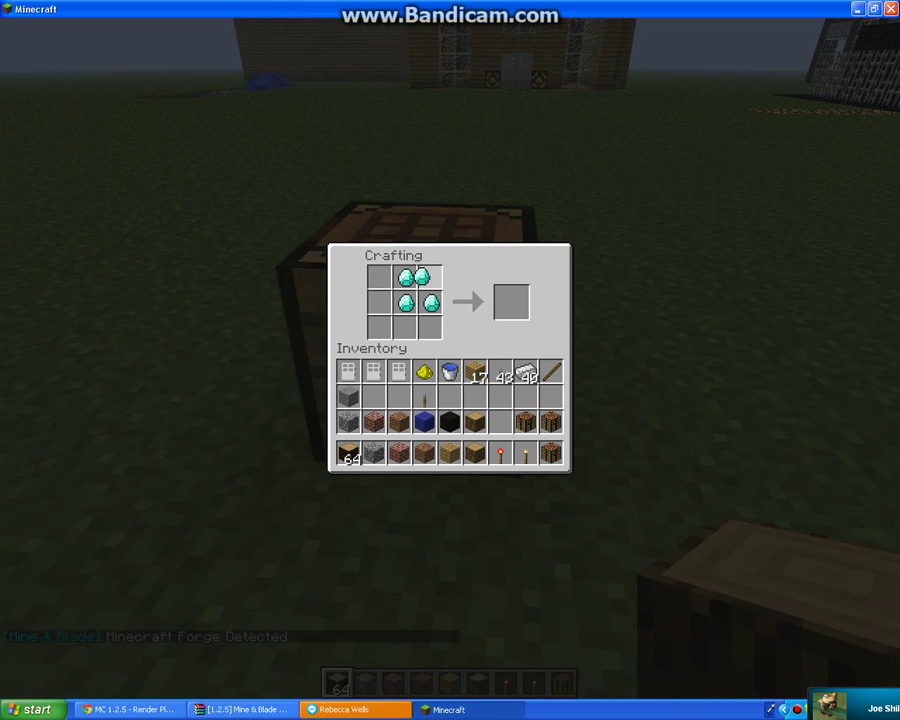
right_click(430, 277)
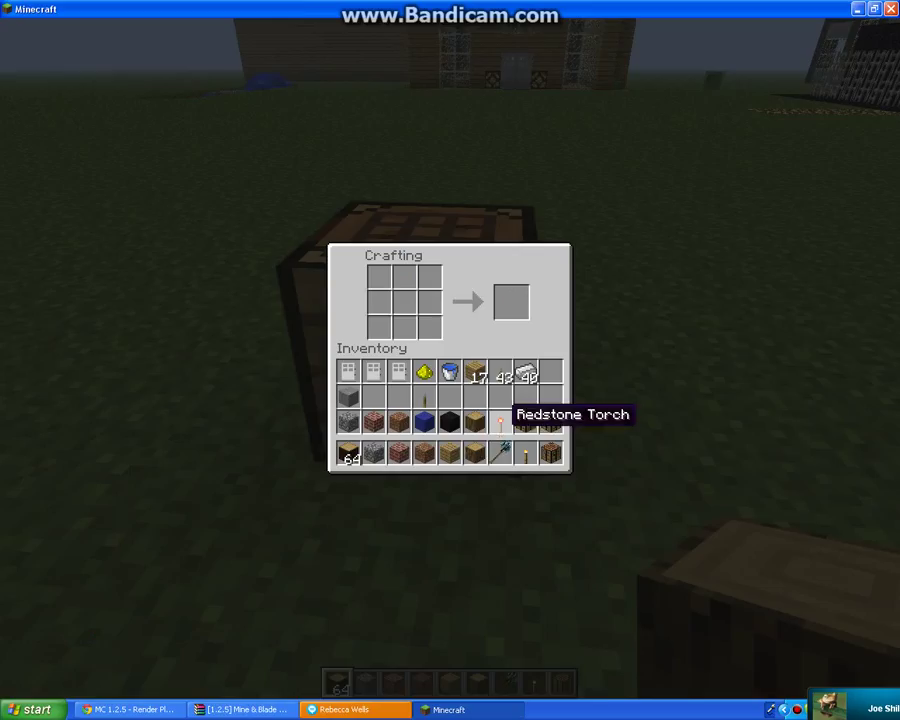
key(e)
- Equip the crafted diamond weapon and attack the slimes beside the large wooden building with it
scroll(450, 359, down, 3)
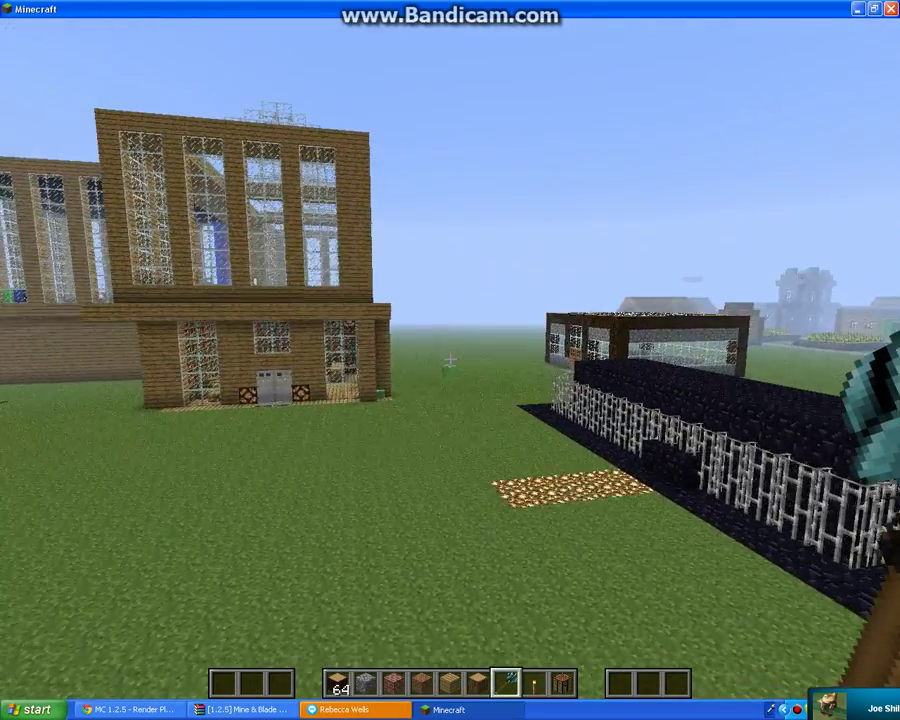
key(w)
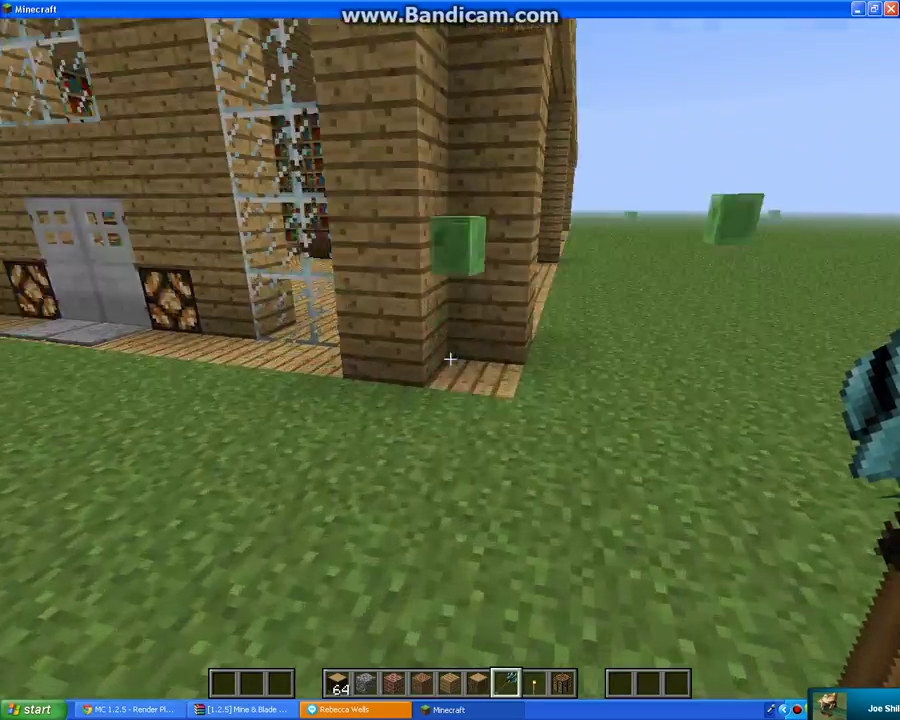
click(450, 359)
key(w)
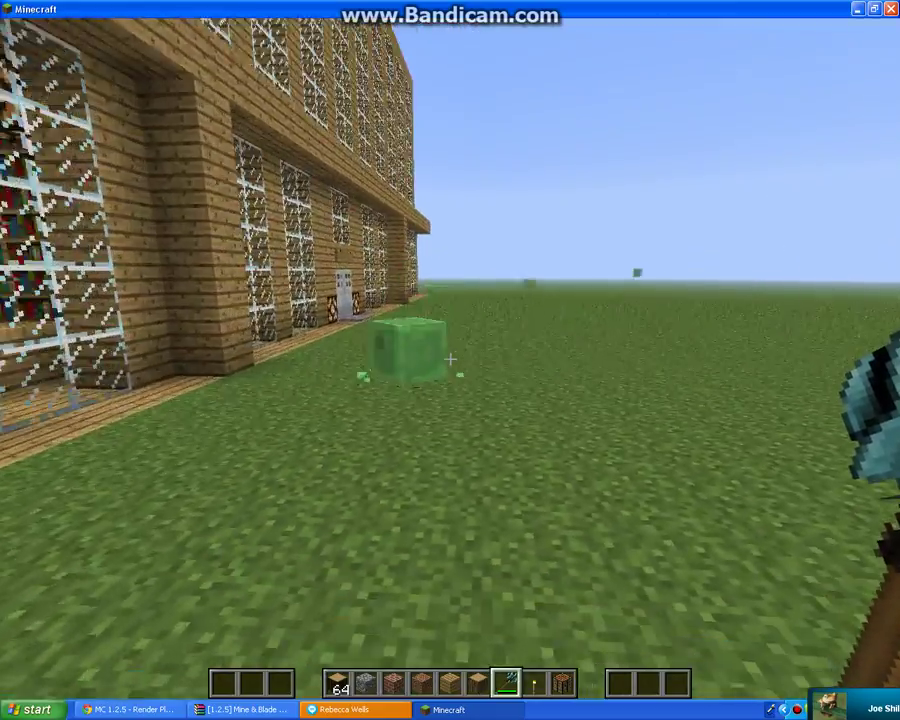
key(w)
click(450, 359)
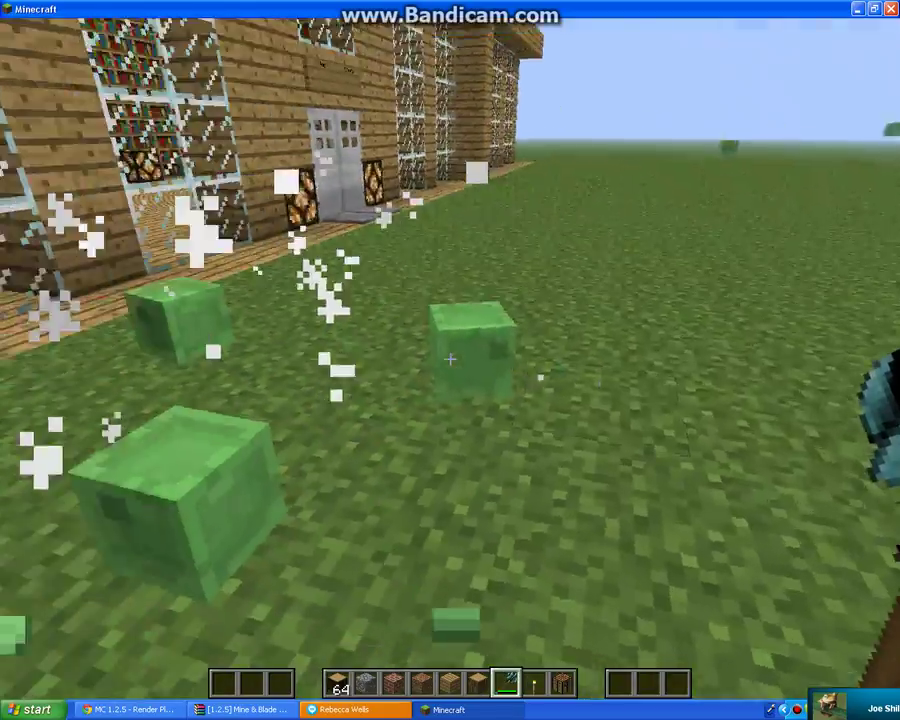
- Strike the remaining small slimes around the wooden building with the diamond weapon and walk out across the open grass
click(450, 359)
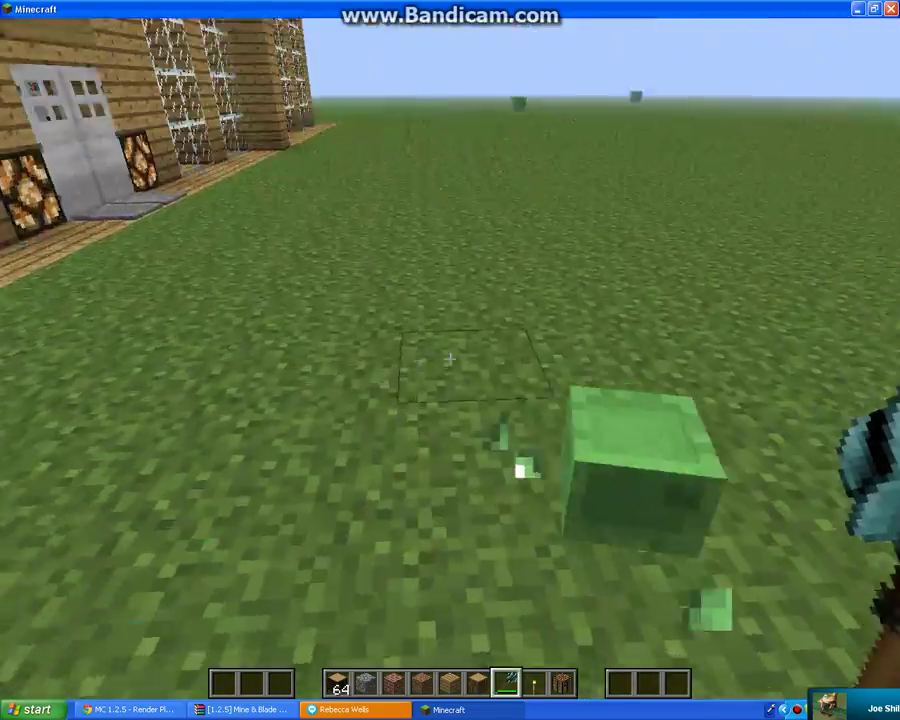
click(450, 359)
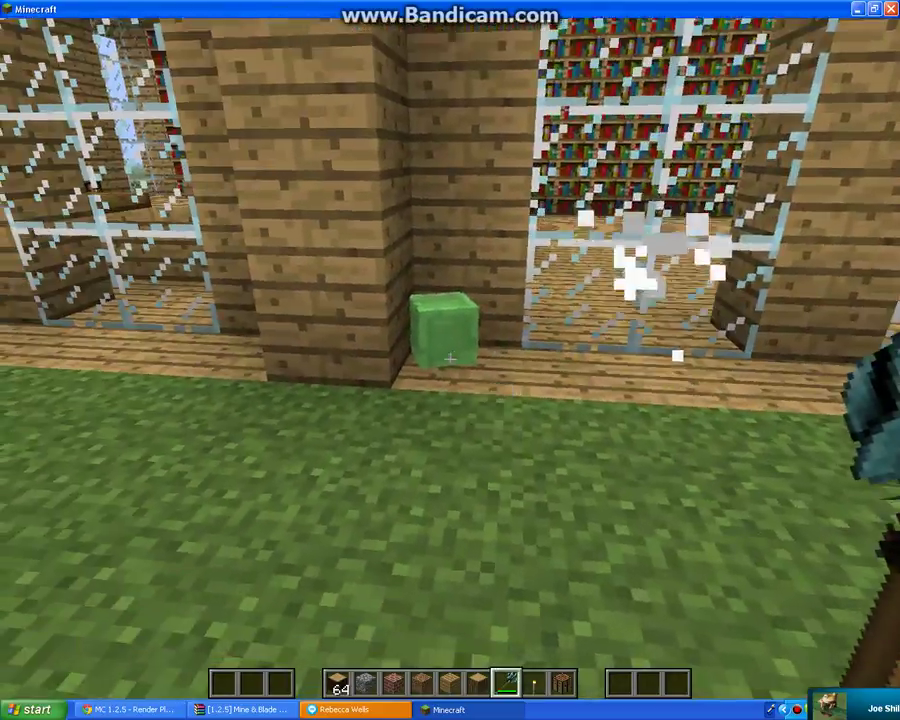
click(450, 359)
key(w)
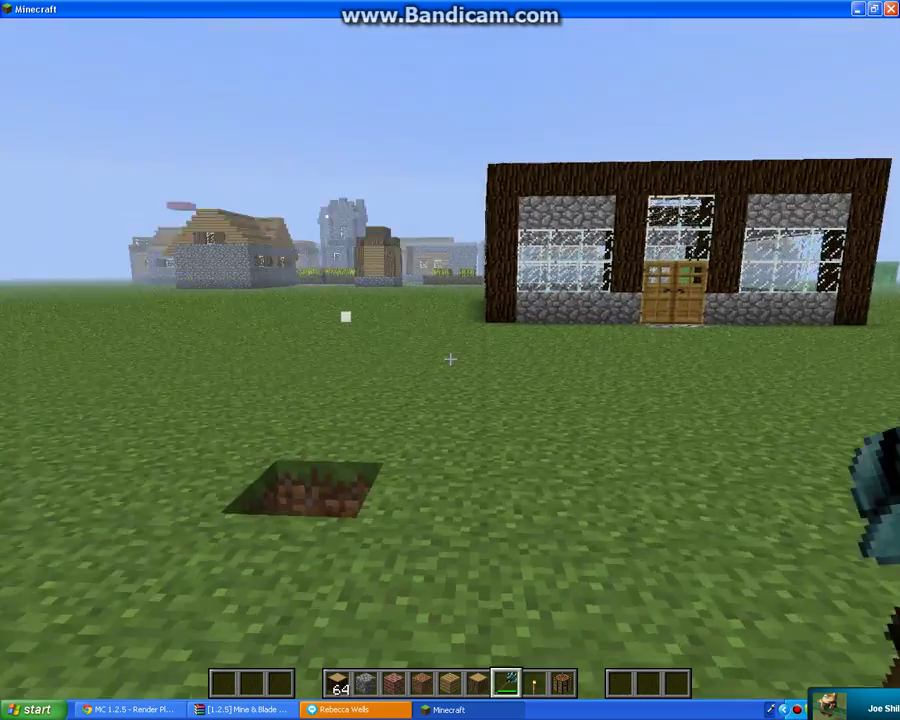
key(w)
key(w)
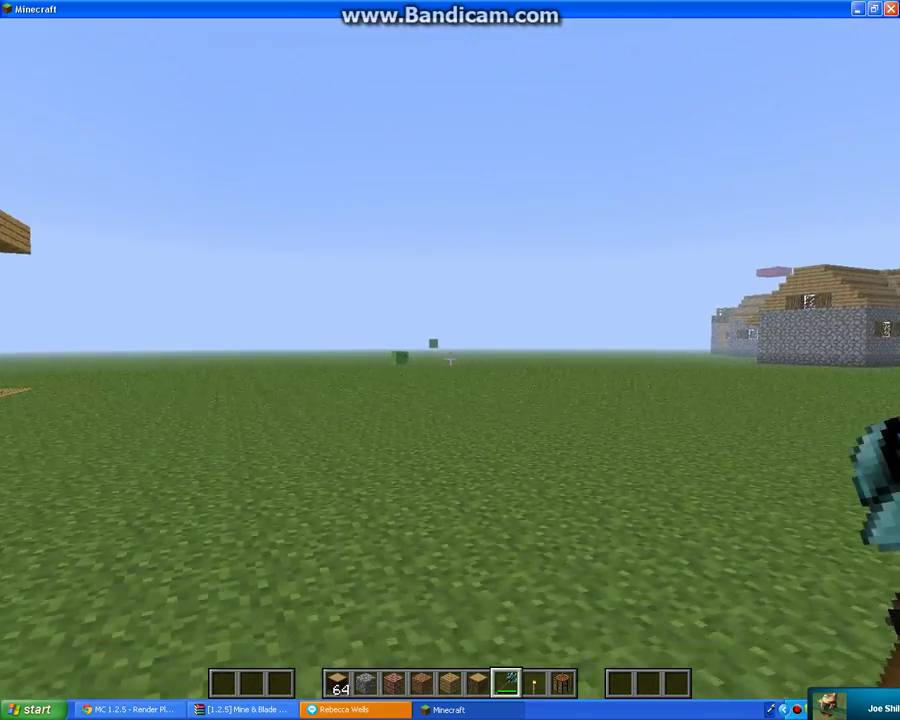
- Pause the game and minimize its window to the desktop, pausing and resuming the Bandicam recording there
key(Escape)
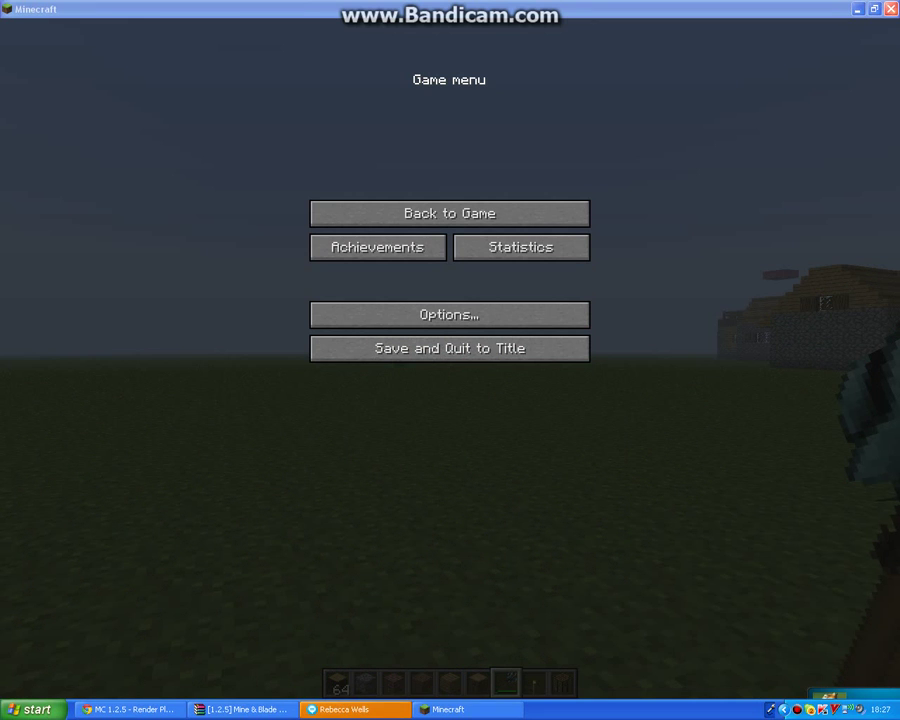
click(858, 9)
key(shift+F12)
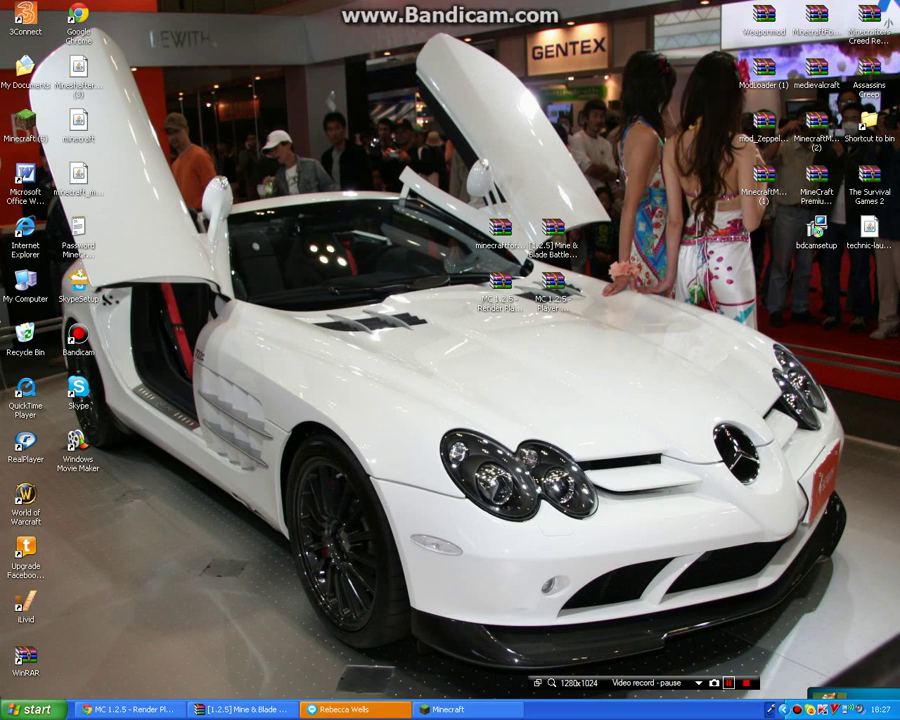
key(shift+F12)
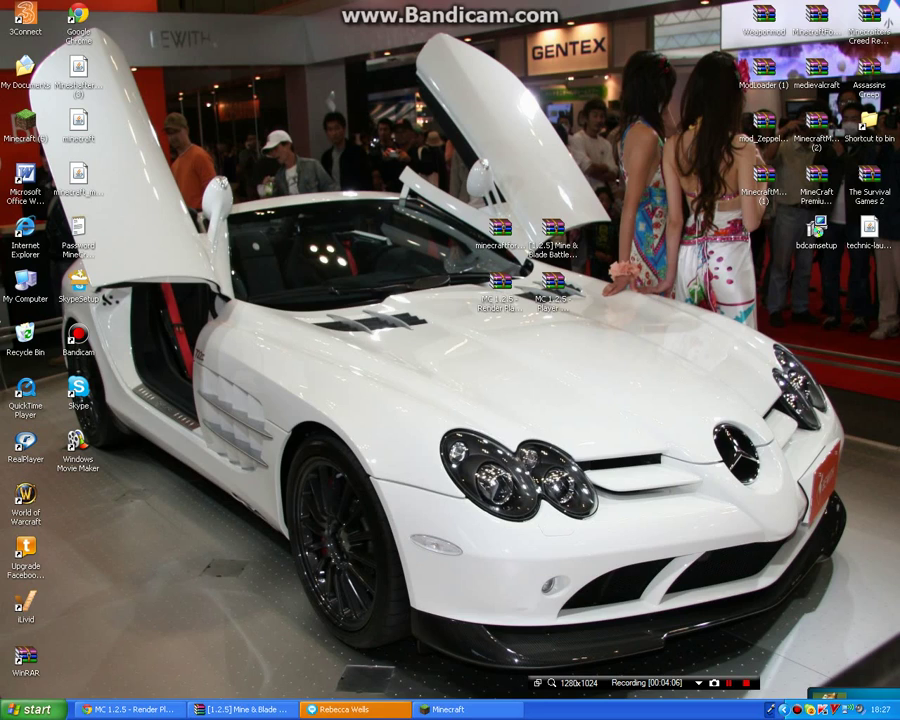